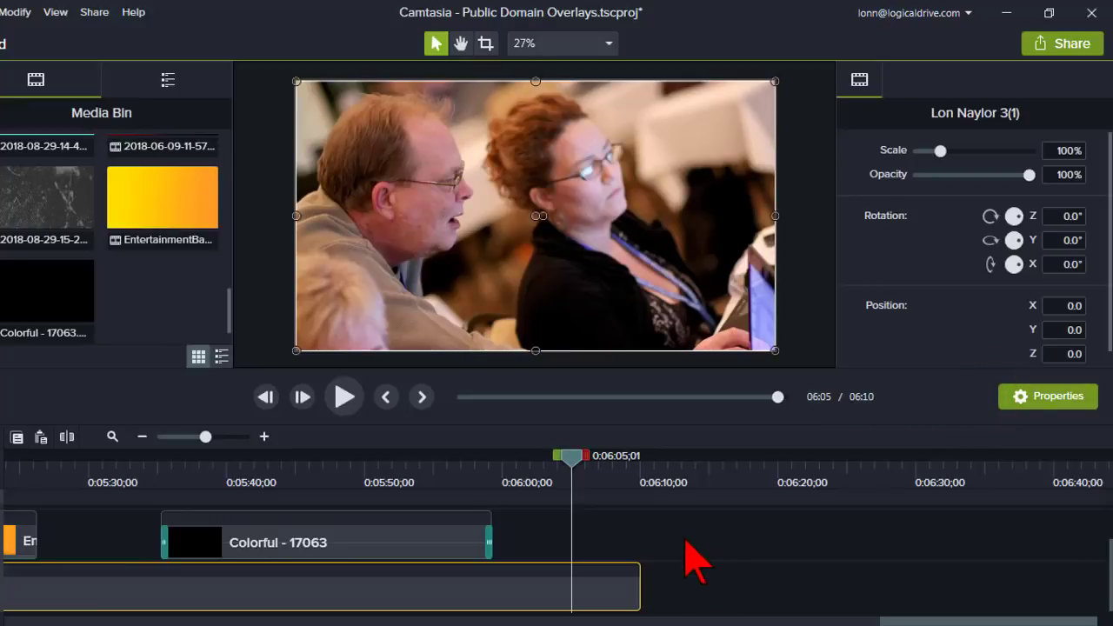
Step: Add Lon Naylor 2.png after Minimal Elegance 8 and lengthen it so the project runs to 35:34
left_click(1040, 459)
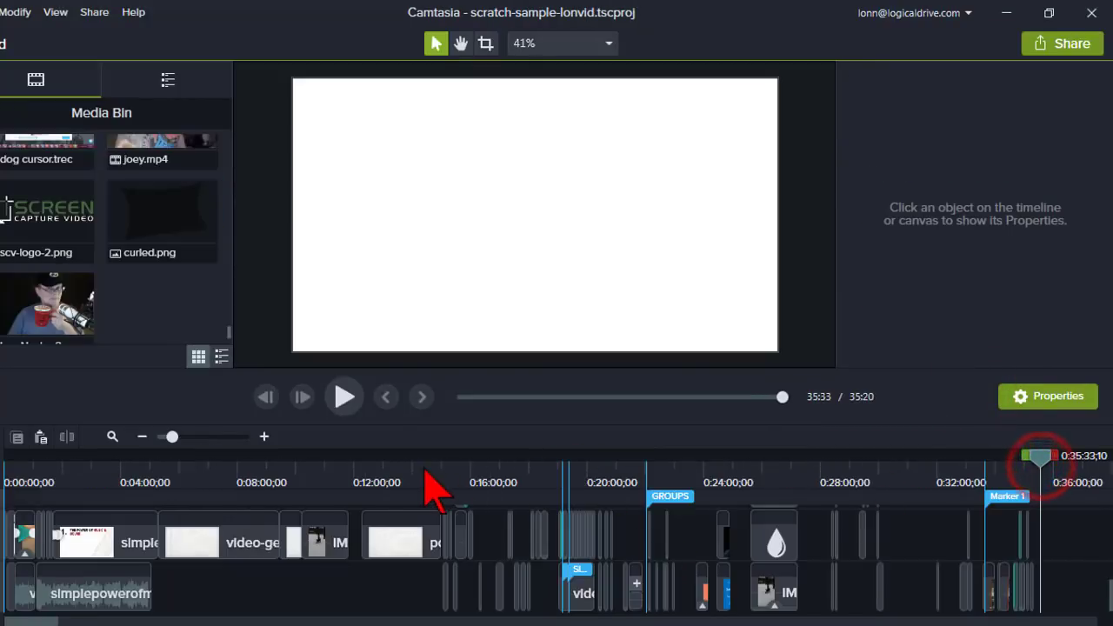
right_click(35, 307)
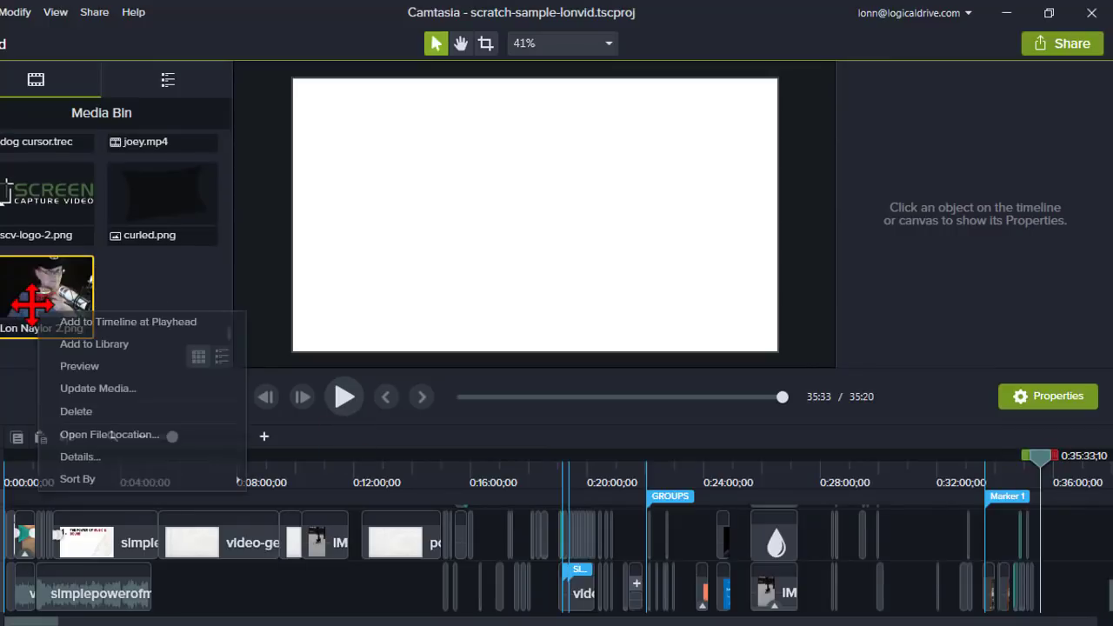
left_click(127, 322)
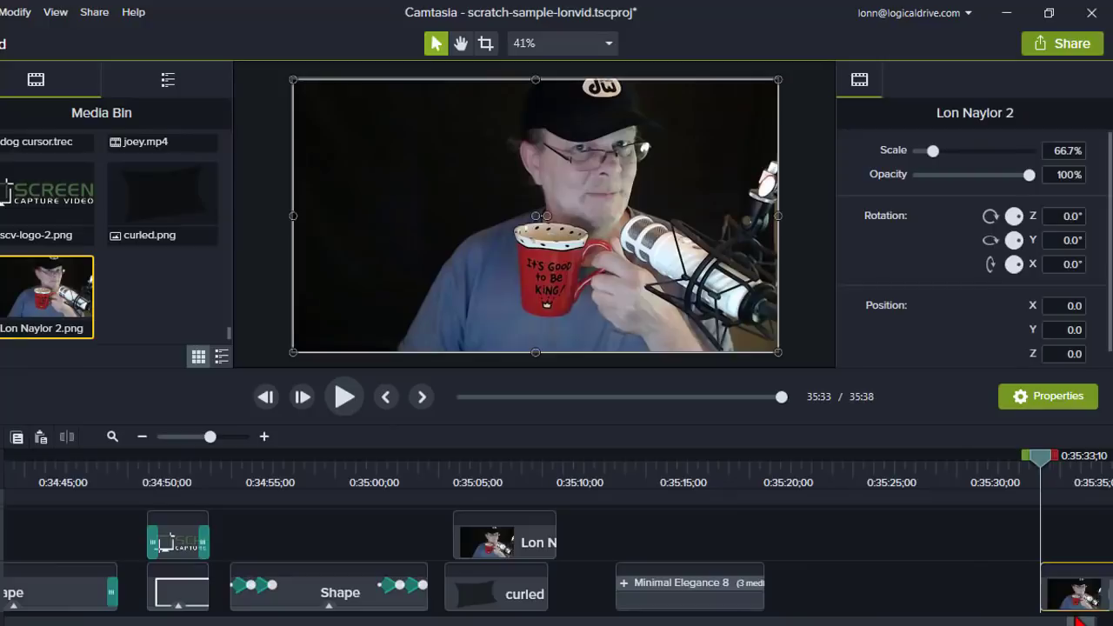
mouse_move(1086, 595)
left_mouse_down()
mouse_move(858, 597)
mouse_move(1071, 586)
left_mouse_up()
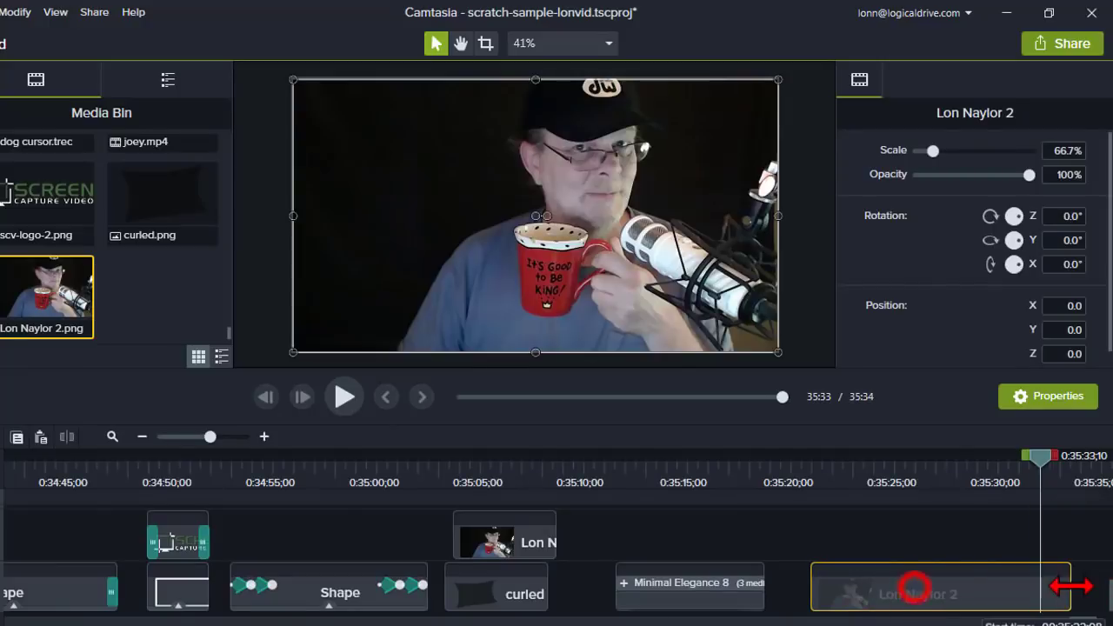
left_click(851, 478)
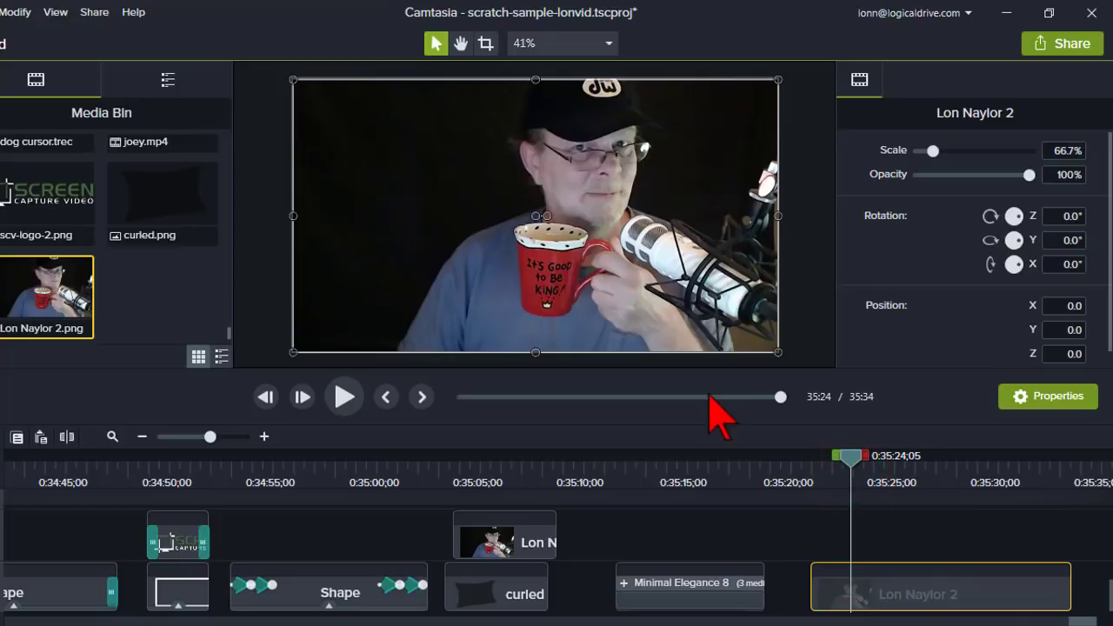
Step: Scrub the playhead from about 0:35:22 through 0:35:23;21 to 0:35:24;28 in the Lon Naylor 2 clip
left_click(803, 469)
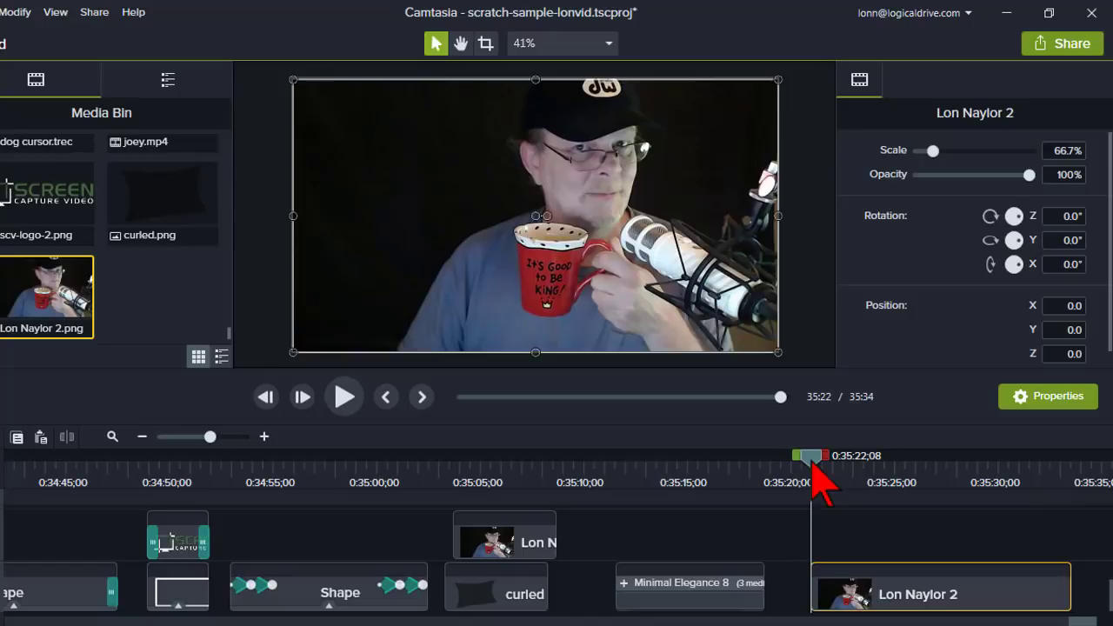
left_click_drag(812, 462, 841, 468)
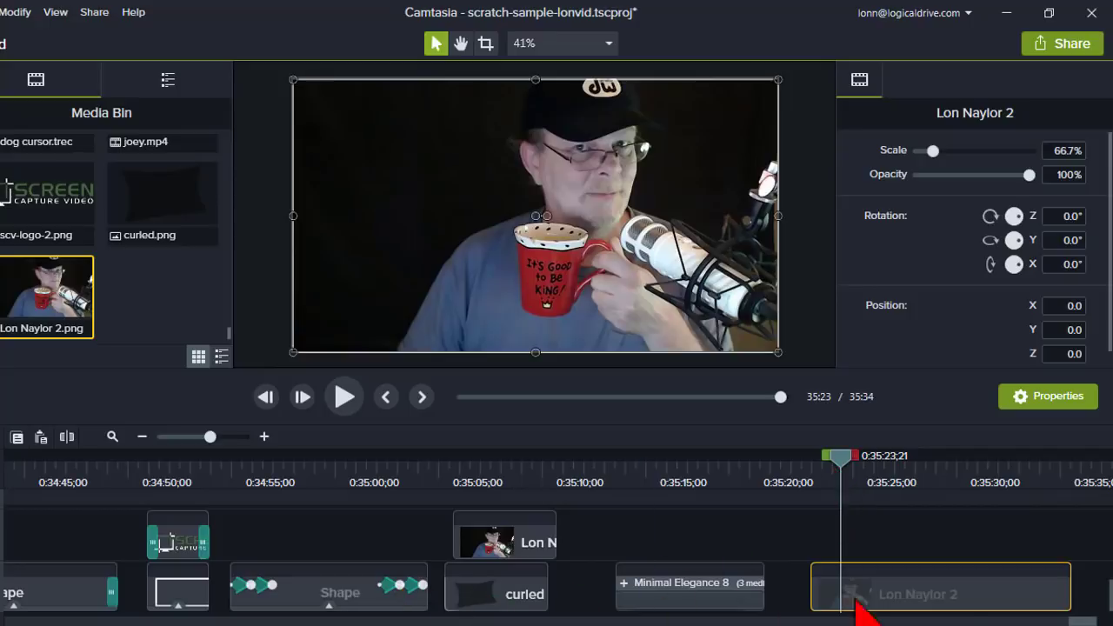
scroll(1087, 619, "right", 1)
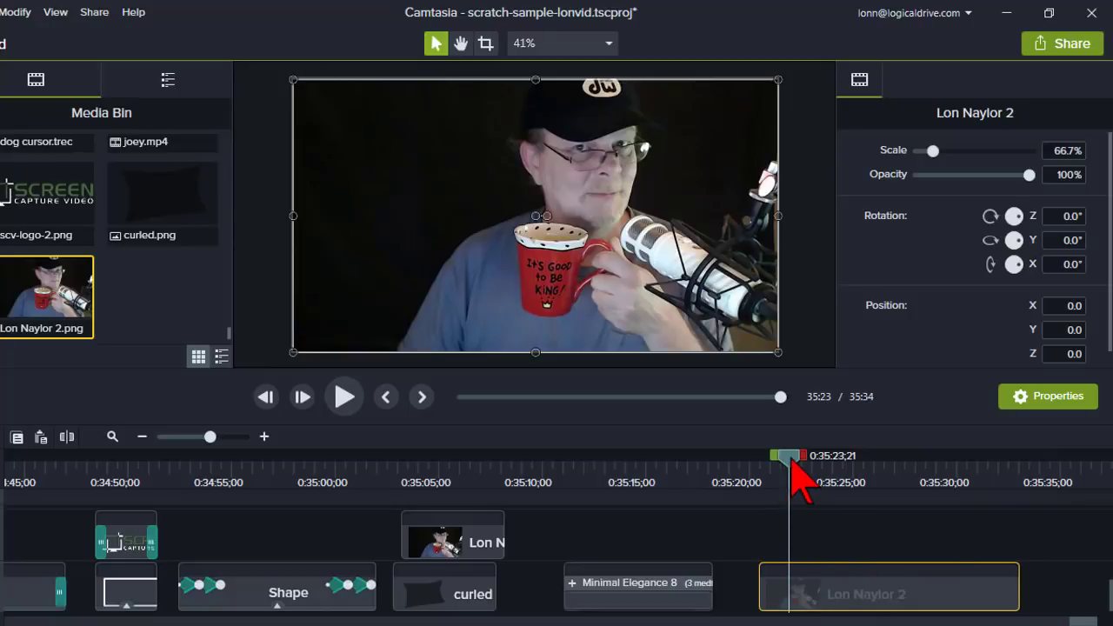
left_click_drag(791, 461, 815, 462)
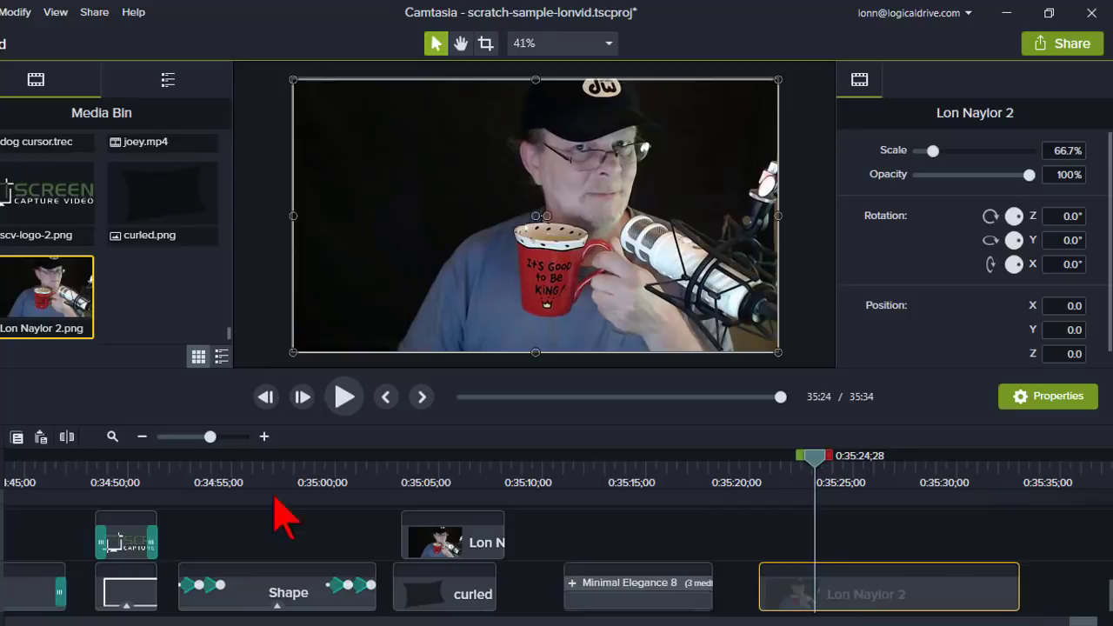
Step: Split the Lon Naylor 2 clip at 0:35:24;28
left_click(813, 591)
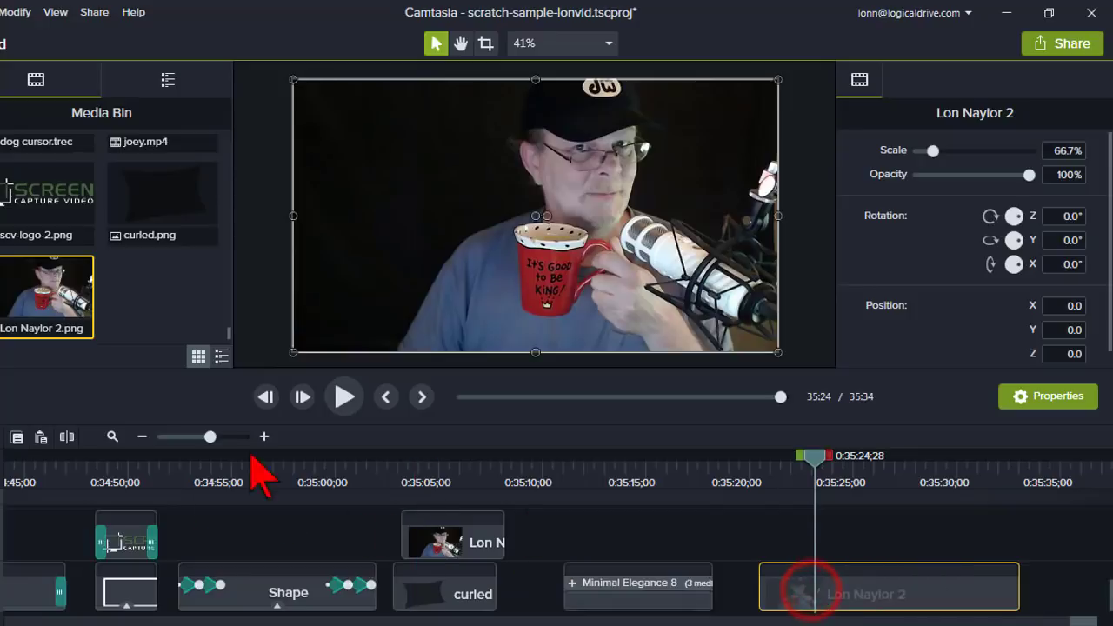
left_click(68, 437)
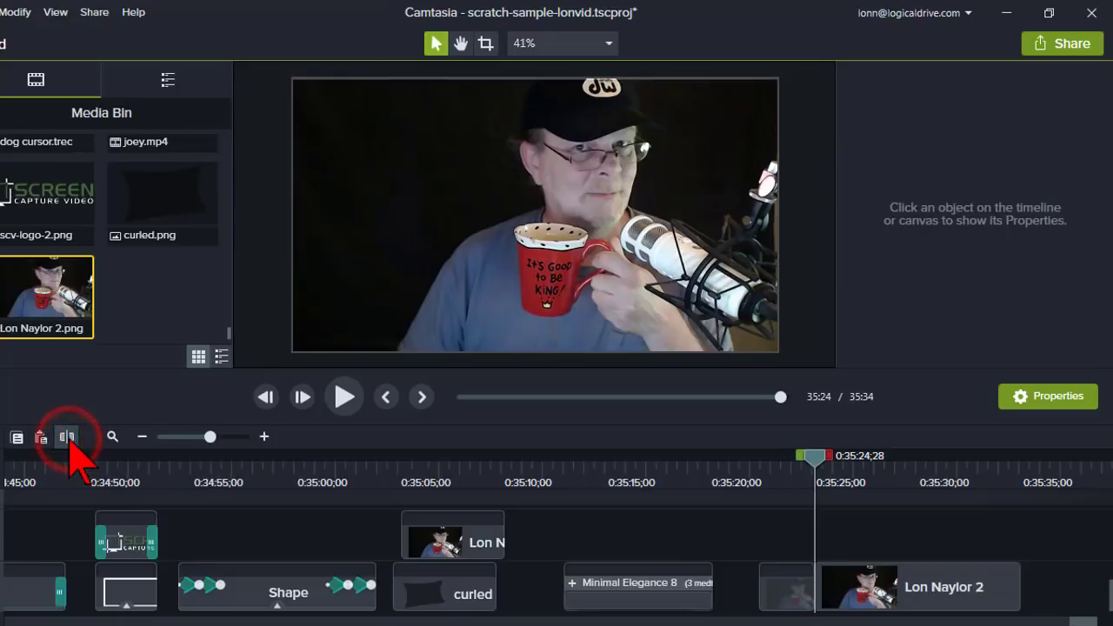
left_click(816, 457)
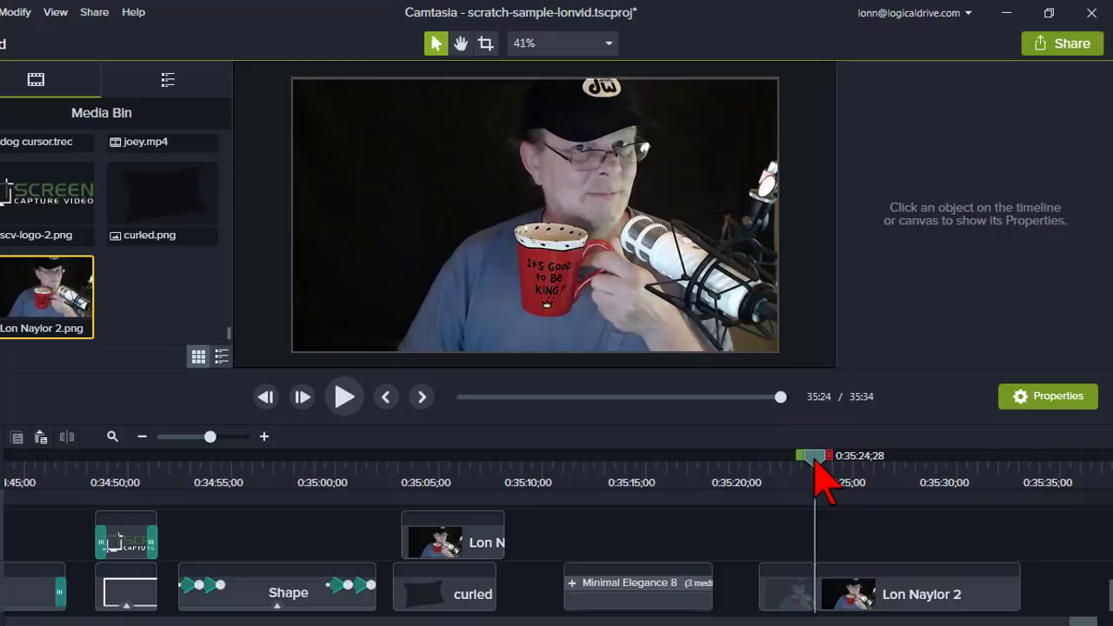
left_click_drag(816, 463, 827, 463)
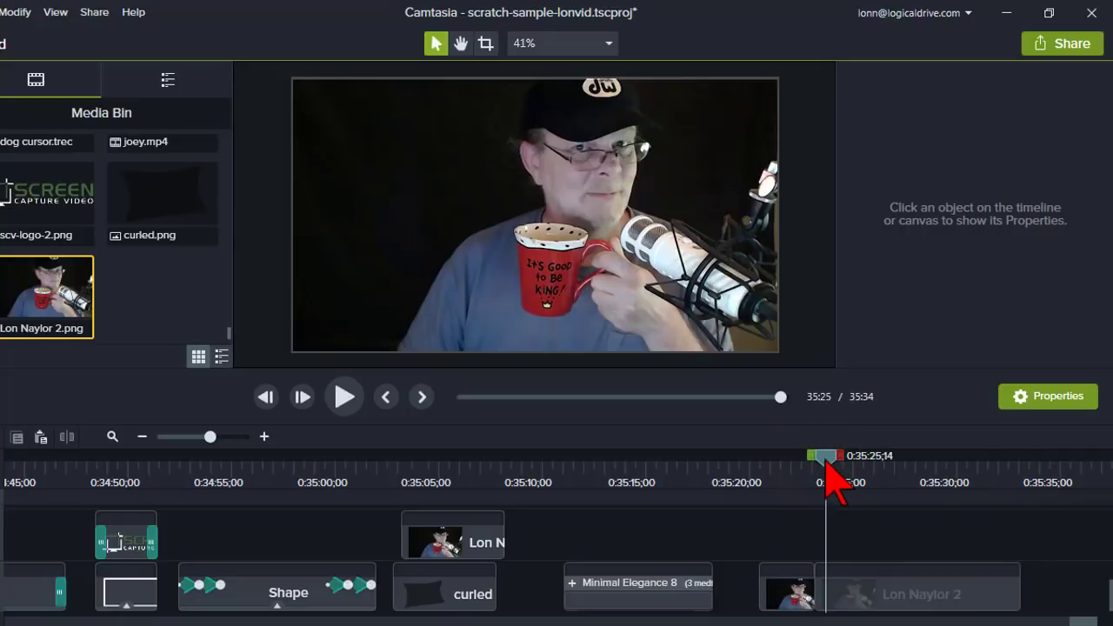
Step: Zoom the timeline in, frame-step the playhead to 0:35:25;07, and select the second piece
left_click(225, 437)
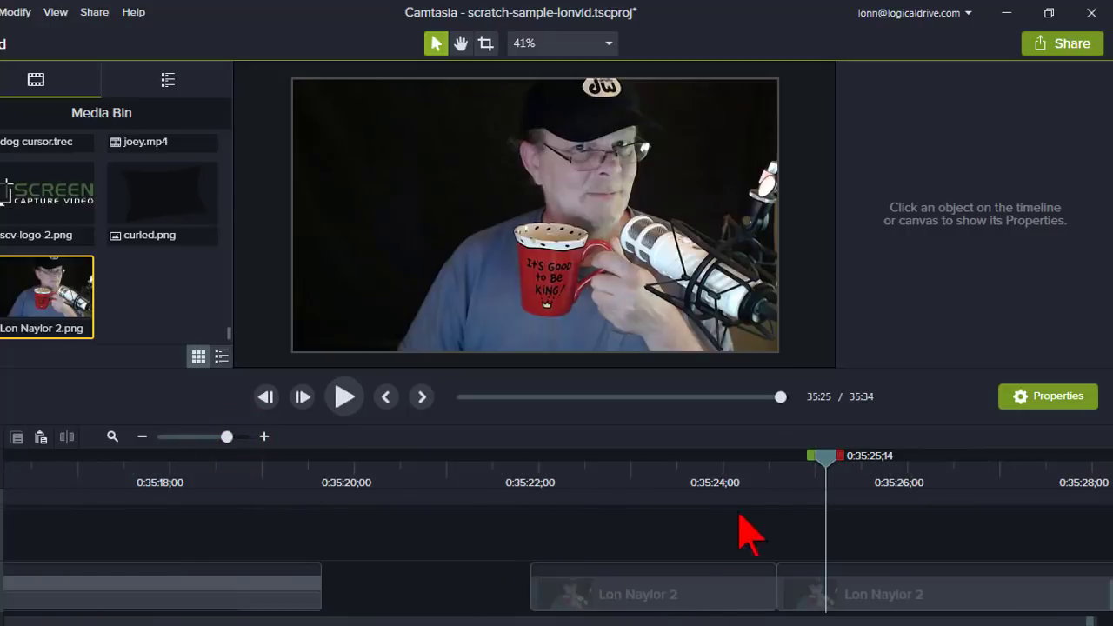
left_click(775, 467)
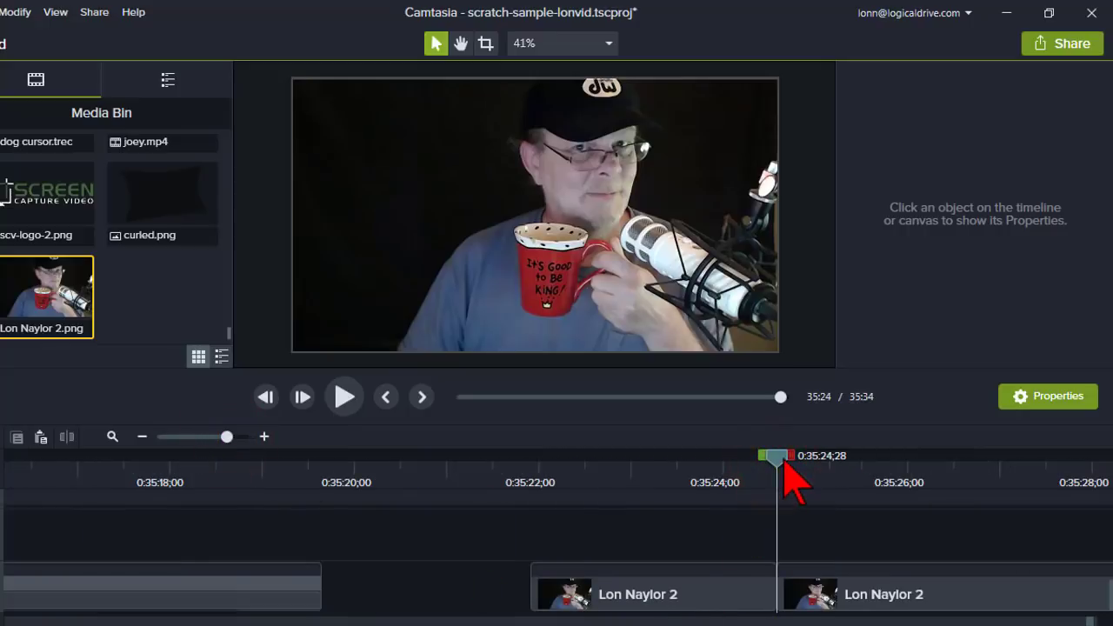
left_click(783, 464)
key("Right")
key("Right")
key("Right")
key("Right")
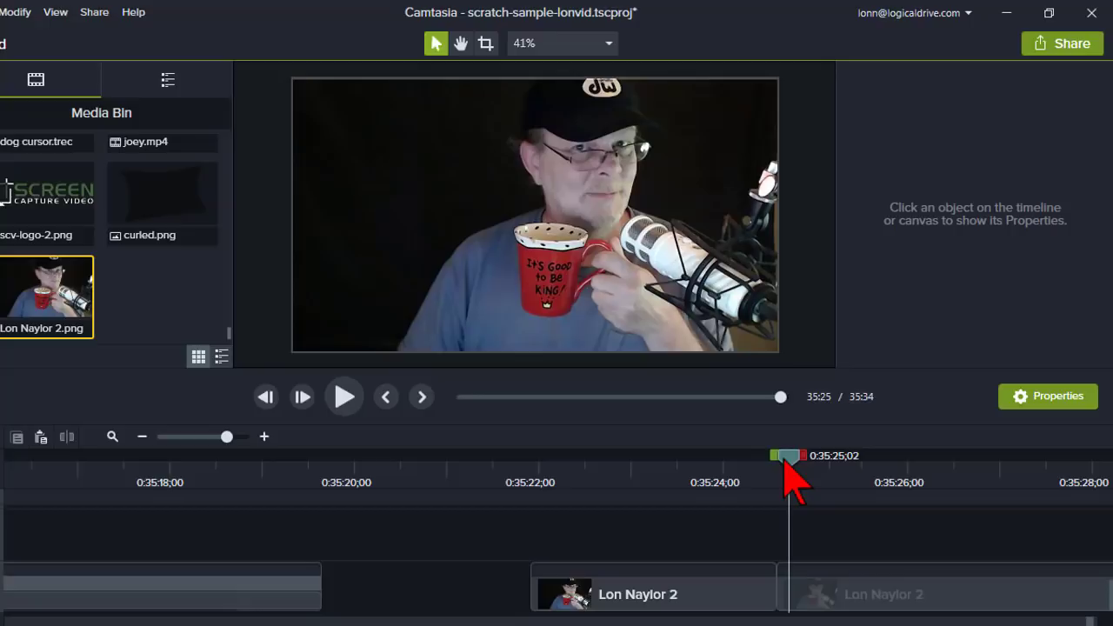
left_click_drag(785, 461, 787, 461)
key("period")
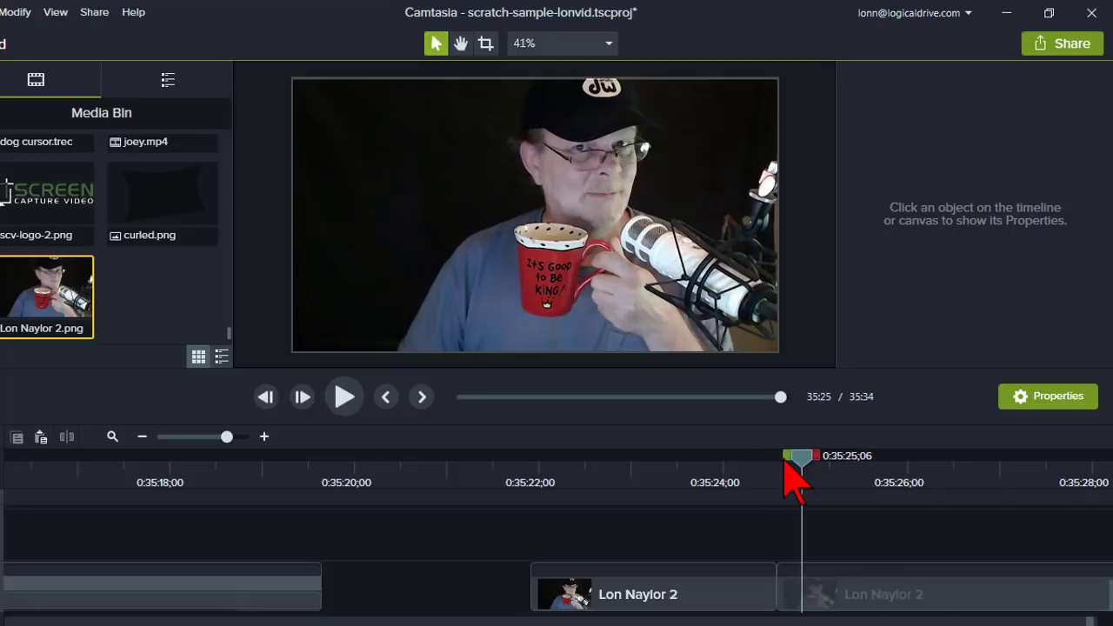
key("period")
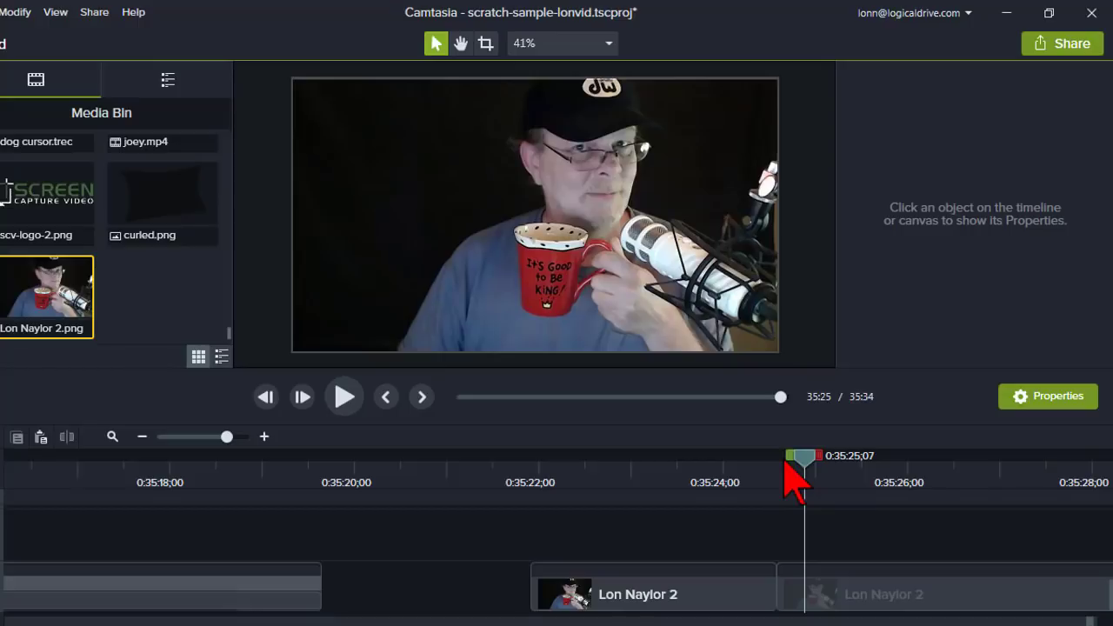
left_click(813, 600)
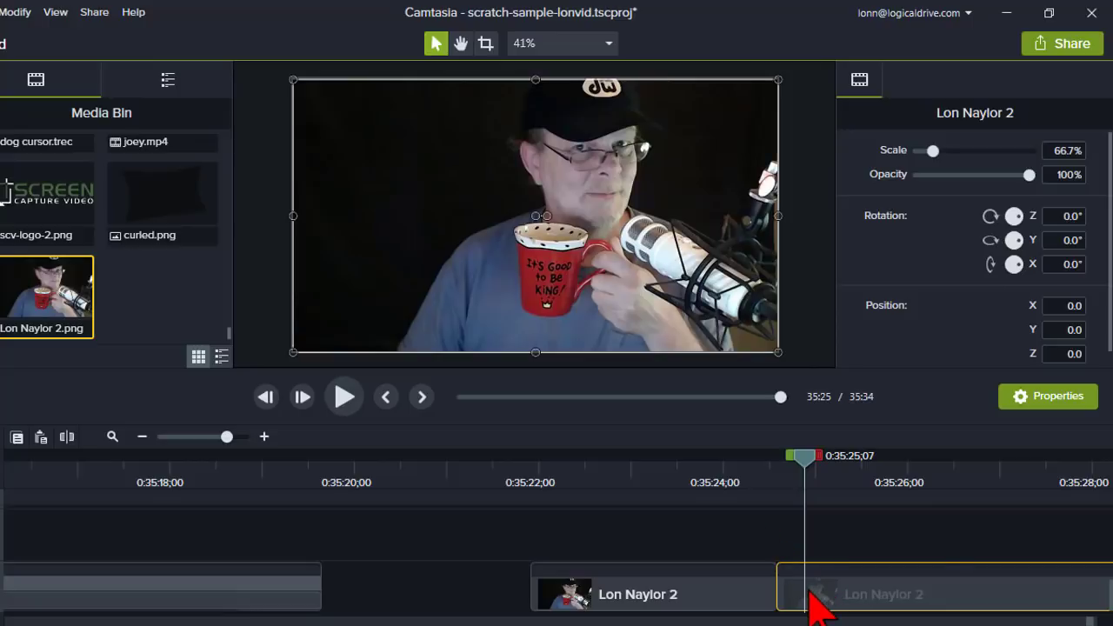
Step: Split the second Lon Naylor 2 piece again, leaving a short middle piece, and park the playhead over it
left_click(66, 436)
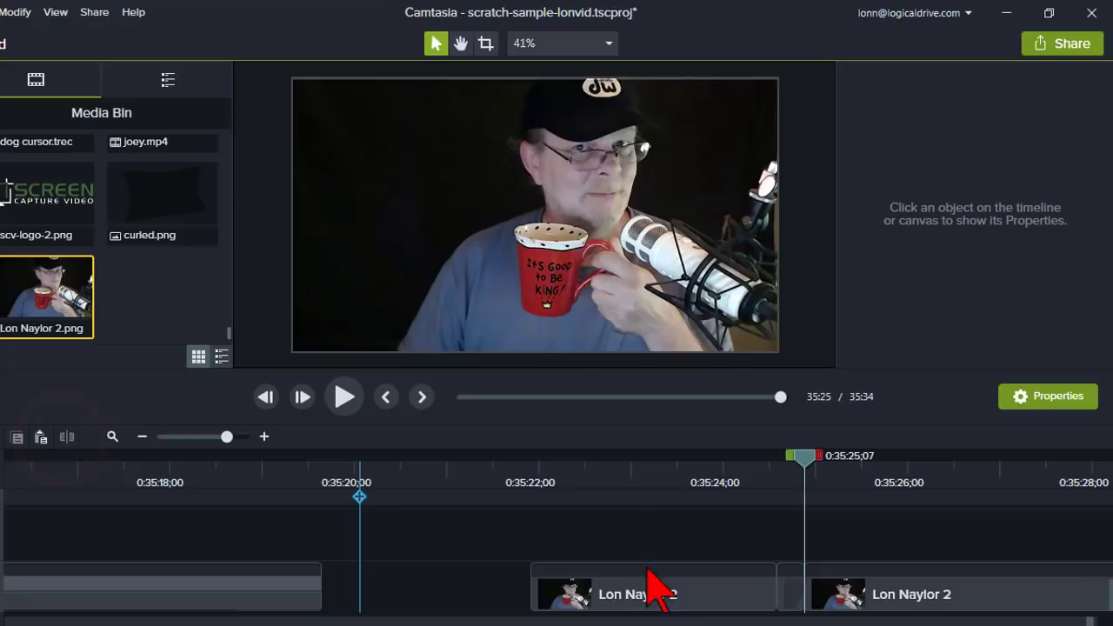
left_click(704, 598)
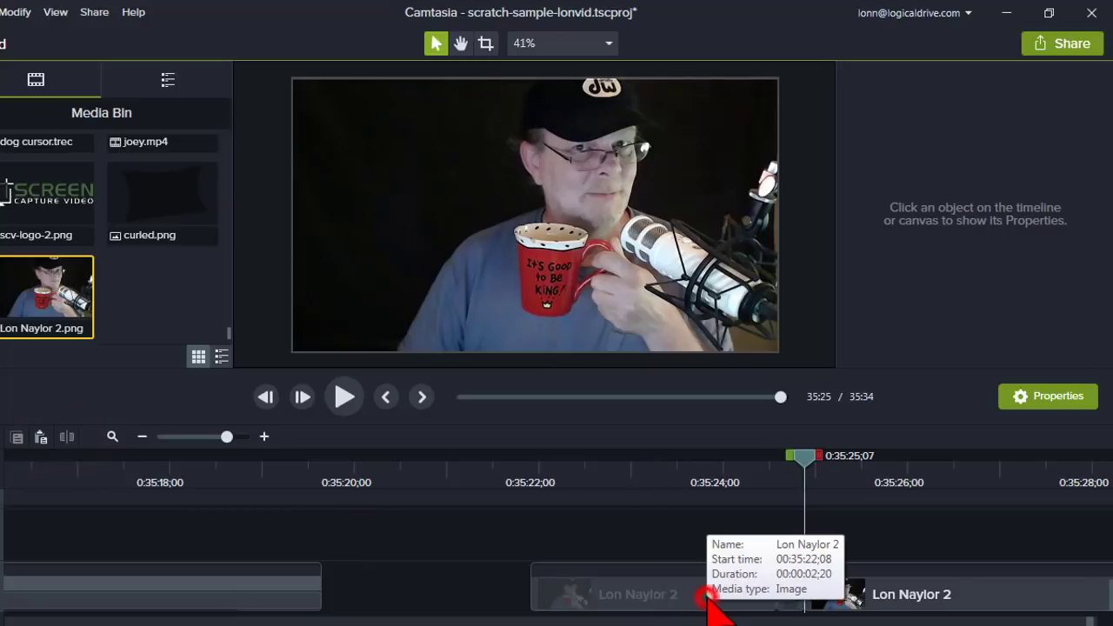
left_click(752, 478)
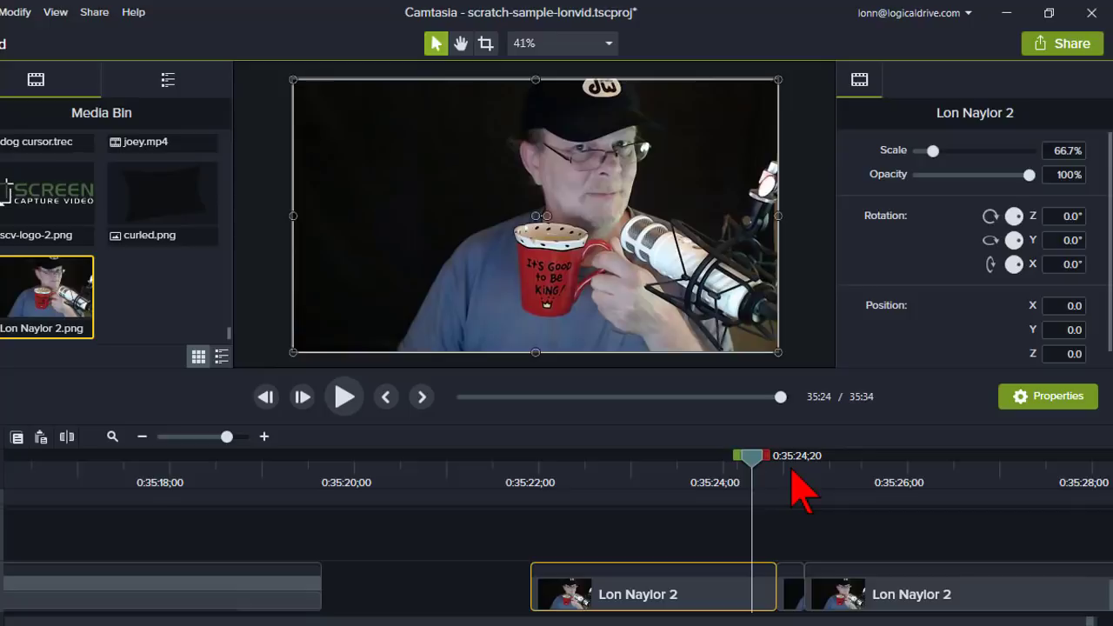
left_click(791, 474)
left_click(832, 474)
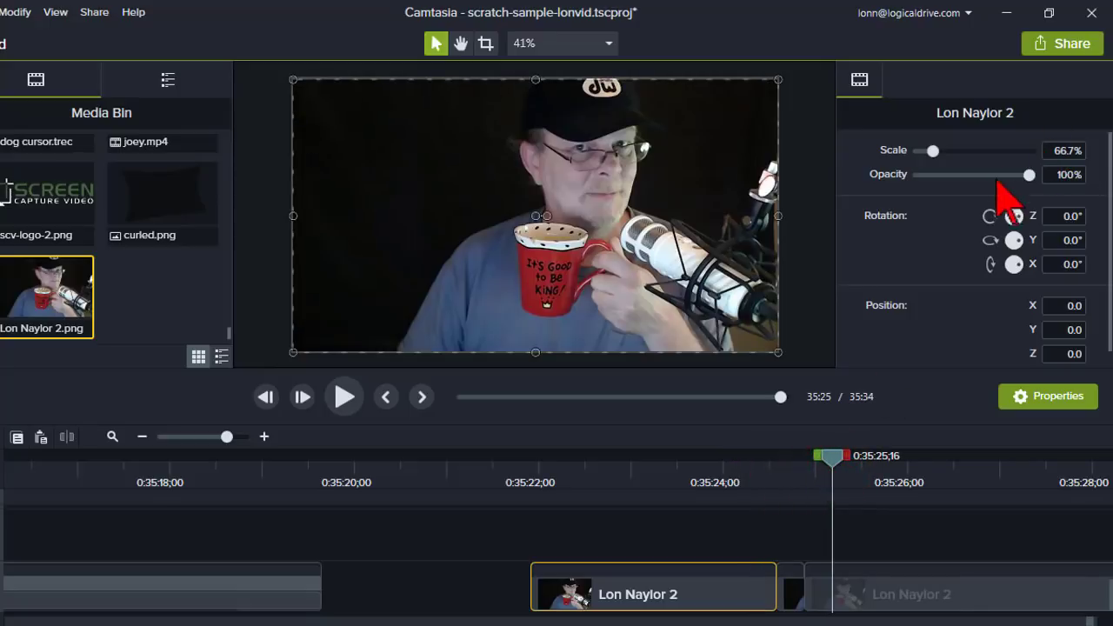
left_click(686, 594)
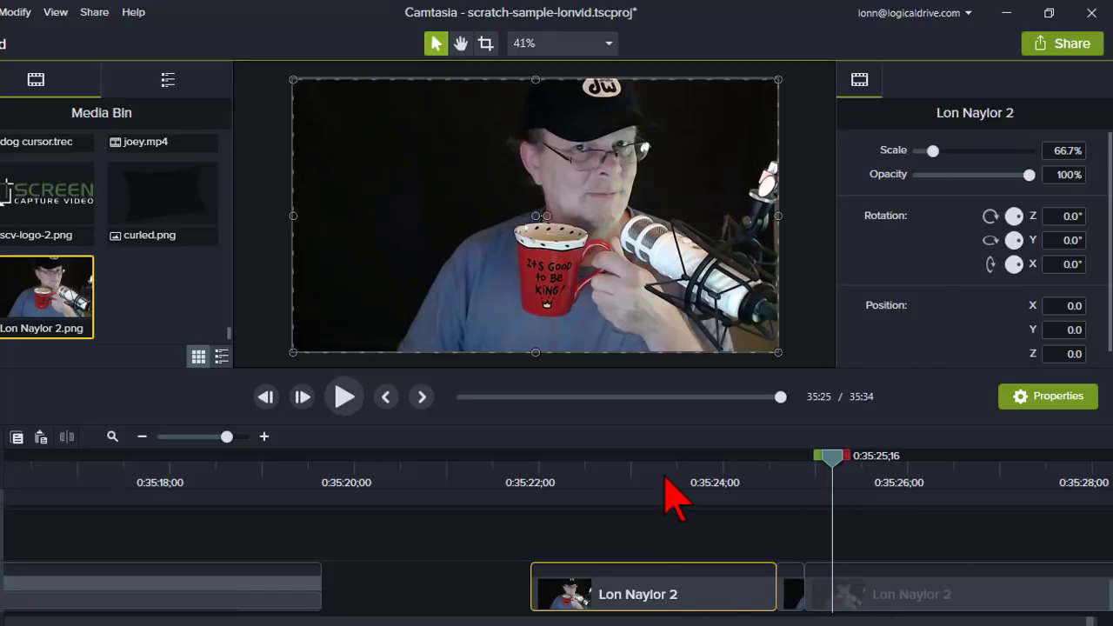
left_click(793, 467)
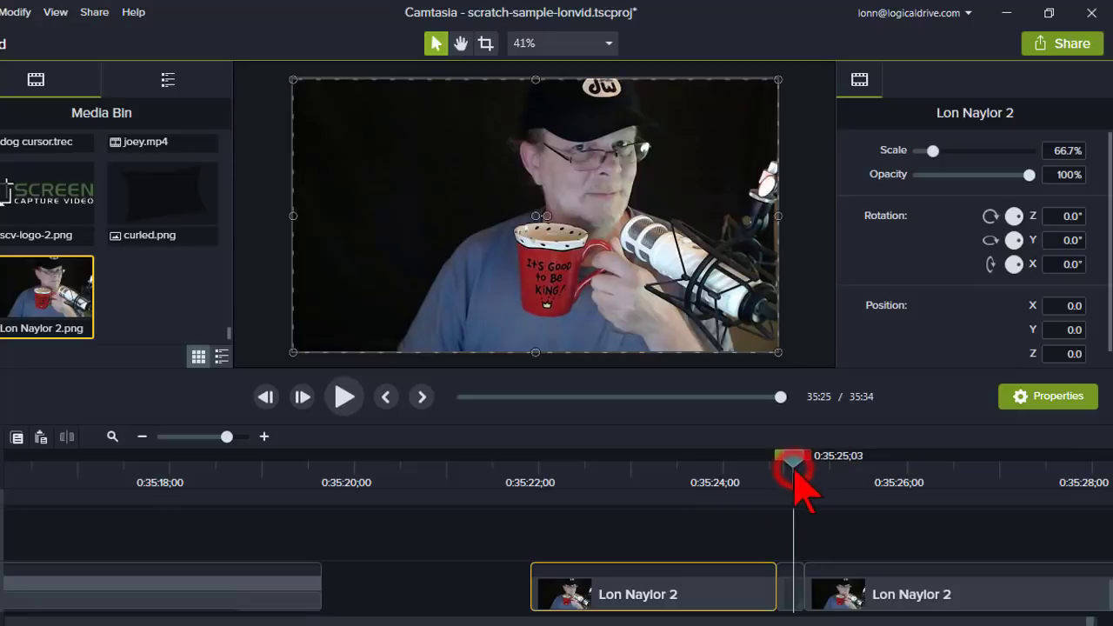
Step: Scale the short middle Lon Naylor 2 piece to 100% against the 66.7% pieces around it
left_click(793, 596)
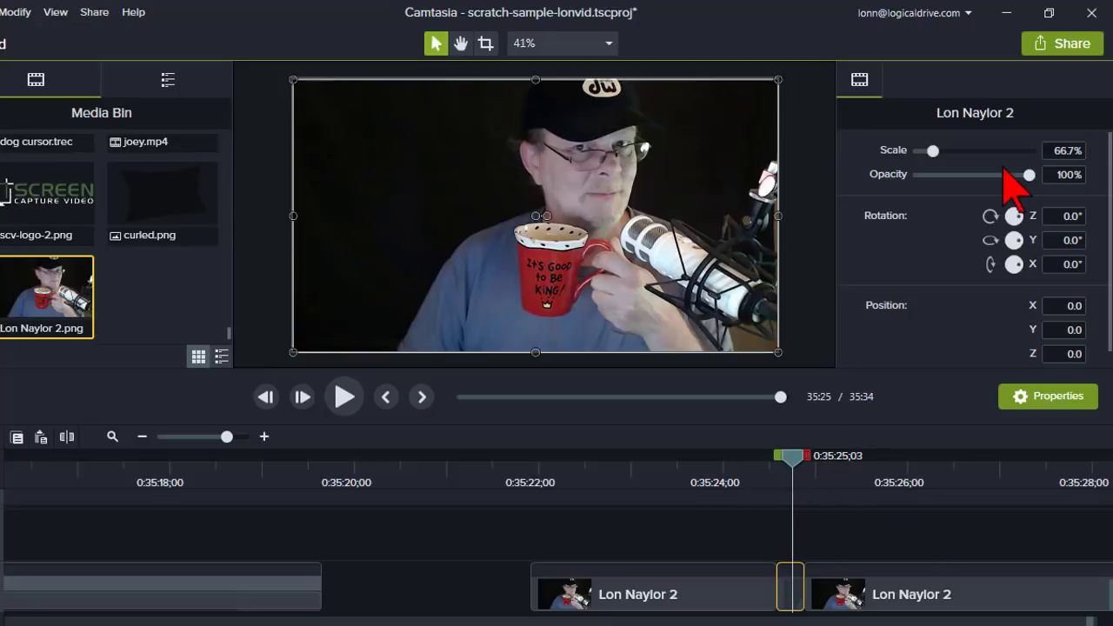
left_click(1054, 153)
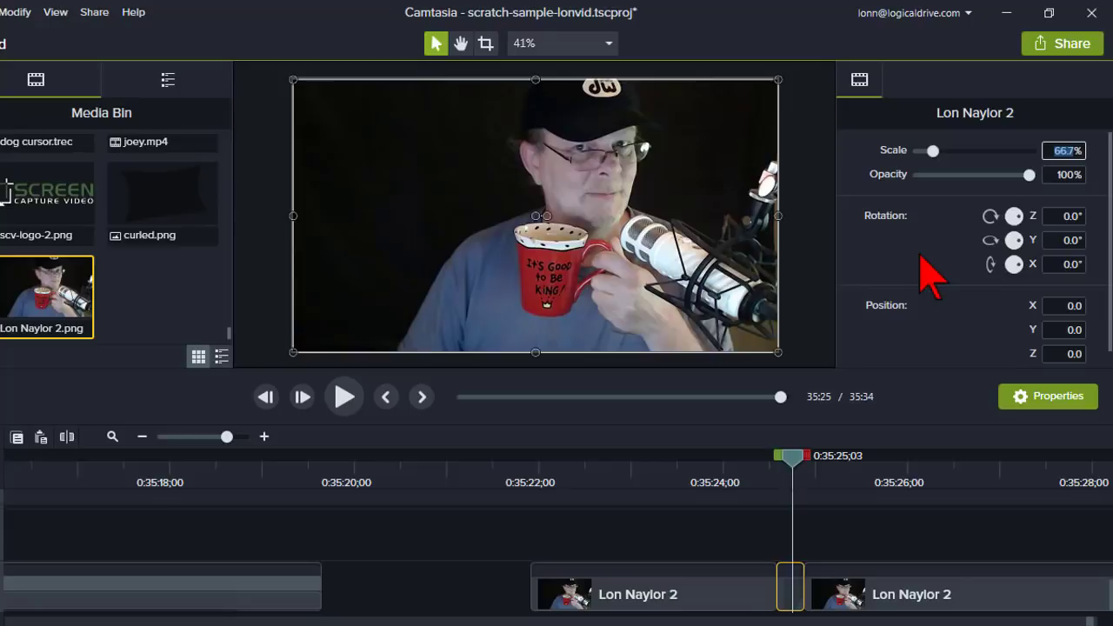
type("100")
key("Return")
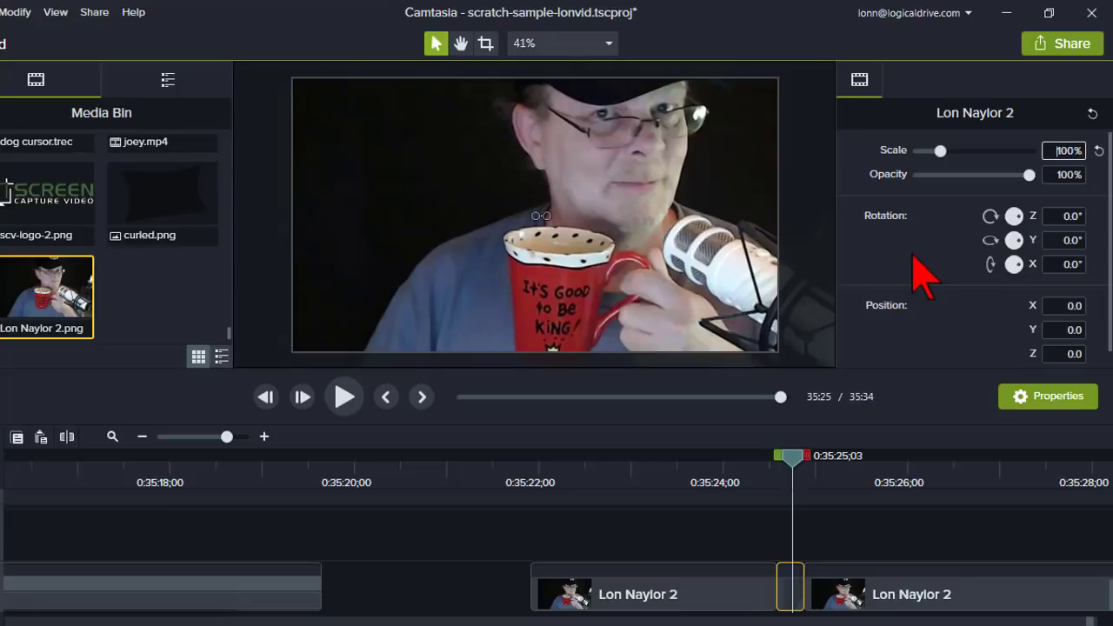
left_click(701, 483)
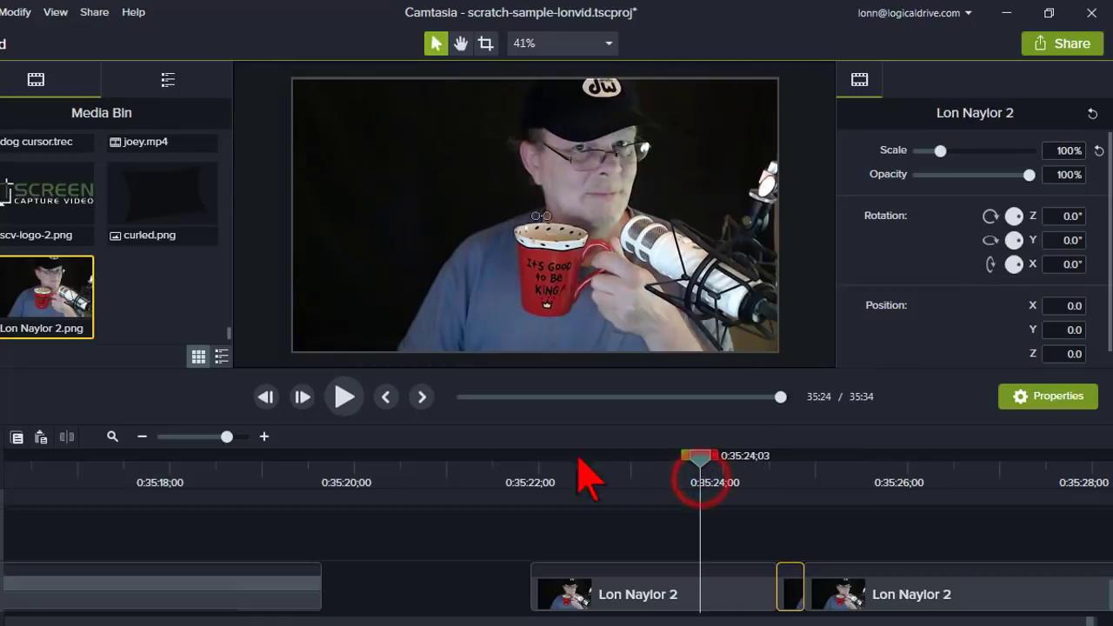
Step: Preview the zoom jump by playing it and stepping frame by frame through the middle piece
left_click(354, 408)
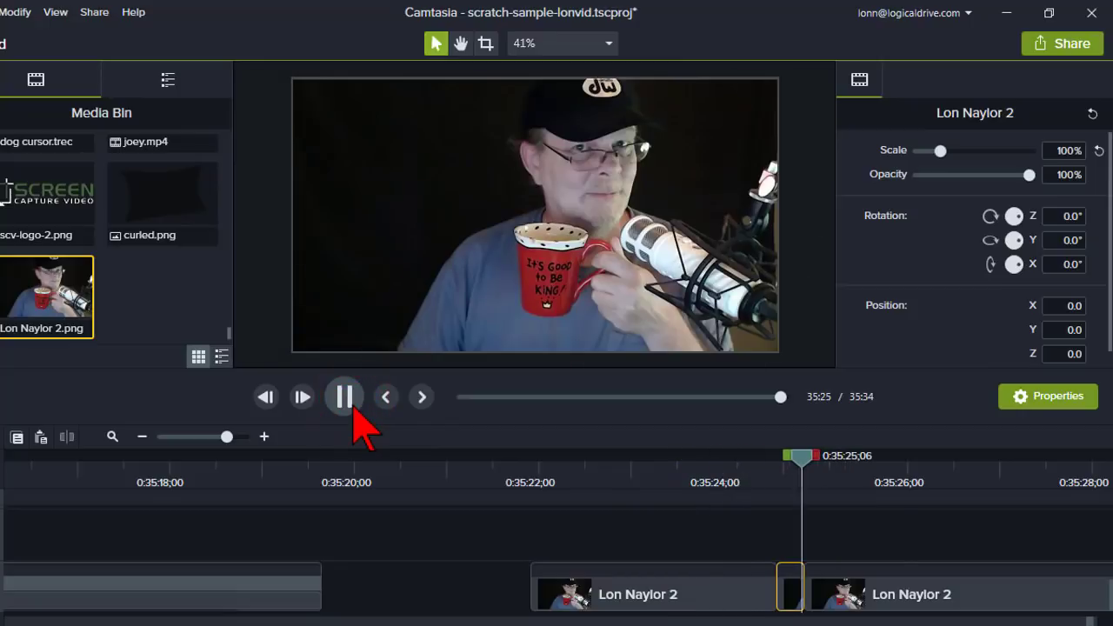
left_click(347, 402)
left_click(712, 476)
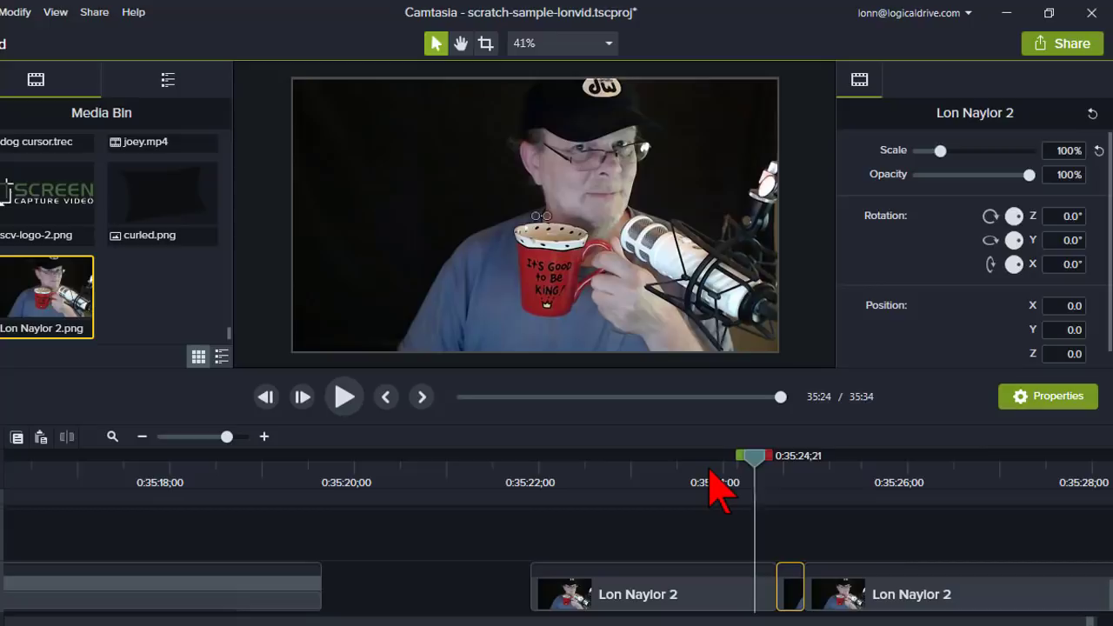
key("ctrl+Right")
key("ctrl+Right")
key("ctrl+Right")
key("ctrl+Right")
key("ctrl+Right")
key("ctrl+Right")
key("ctrl+Right")
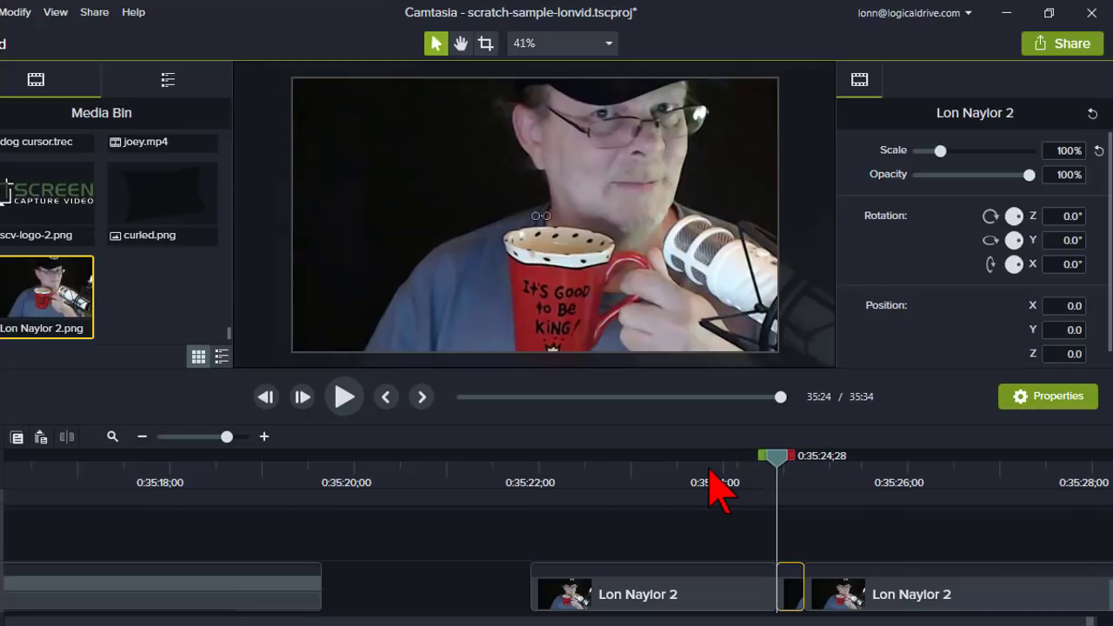
key("ctrl+Right")
key("ctrl+Right")
key("ctrl+Right")
key("ctrl+Right")
key("ctrl+Right")
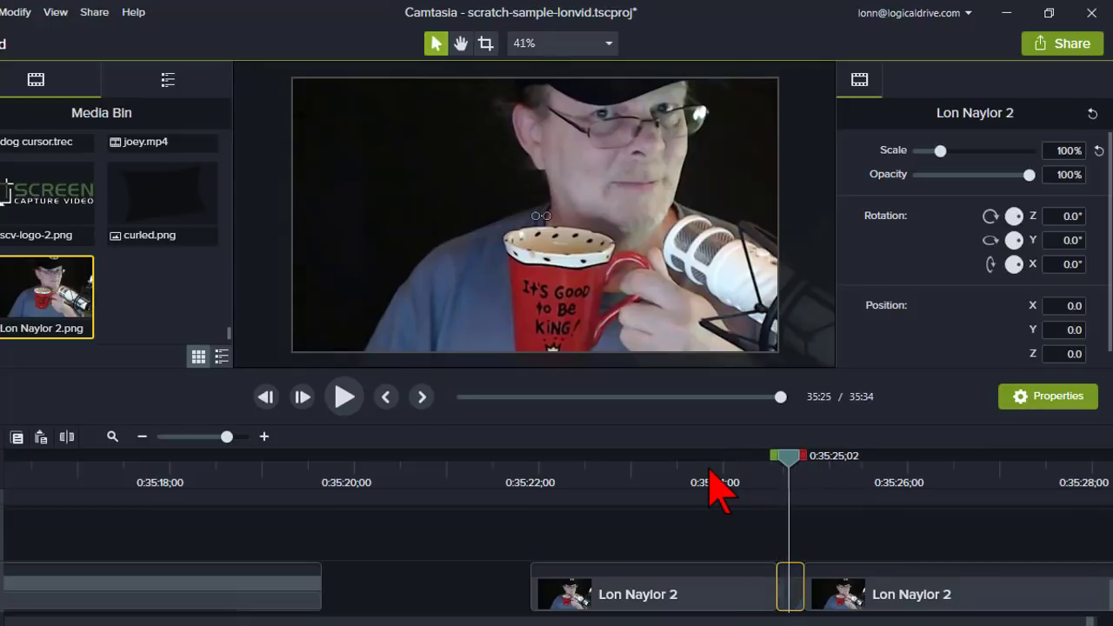
key("ctrl+Right")
key("ctrl+Right")
key("ctrl+Right")
key("ctrl+Right")
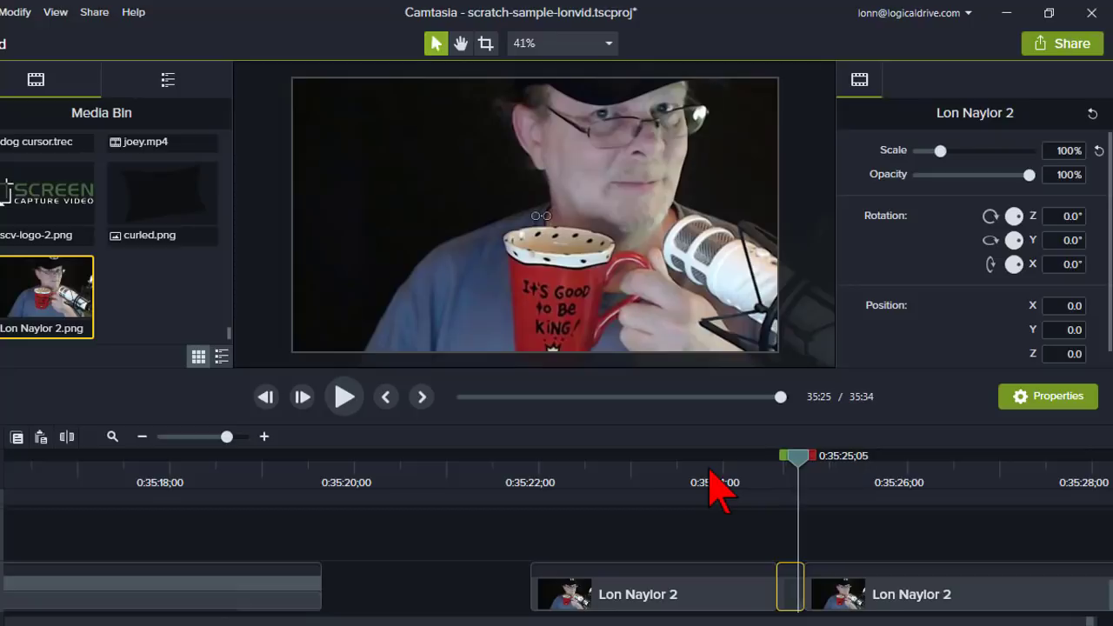
key("ctrl+Right")
key("ctrl+Right")
key("ctrl+Right")
key("ctrl+Right")
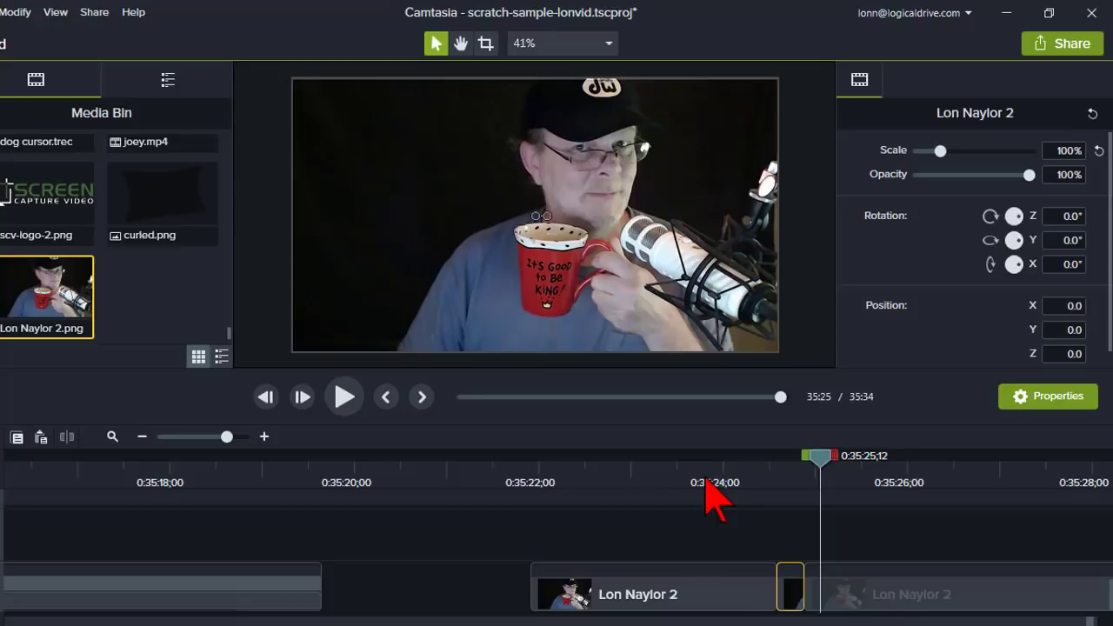
left_click(719, 477)
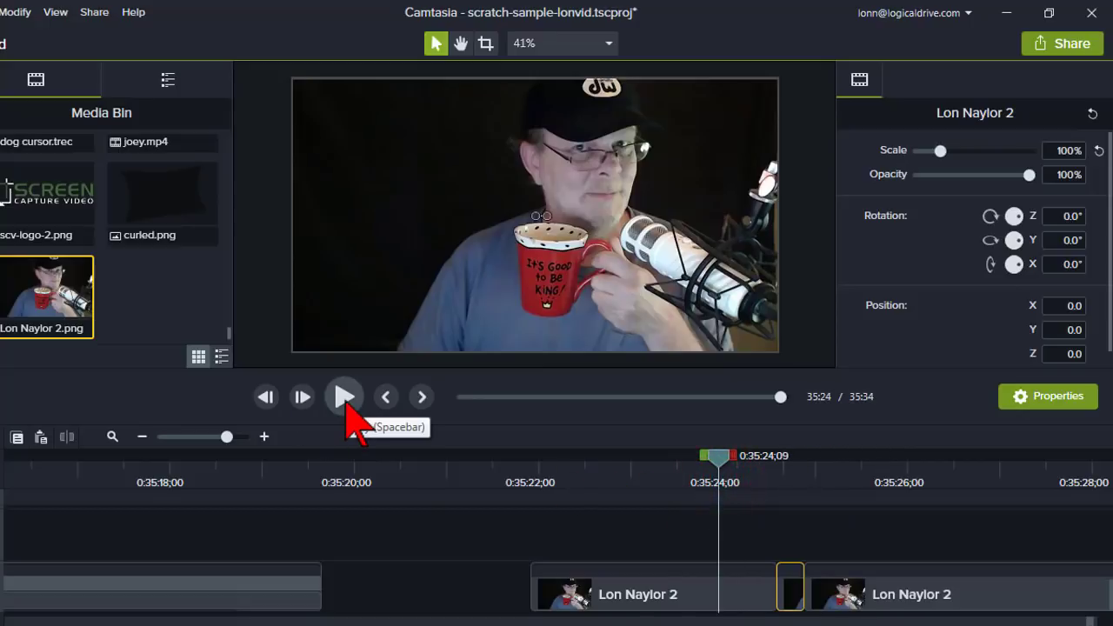
left_click(346, 399)
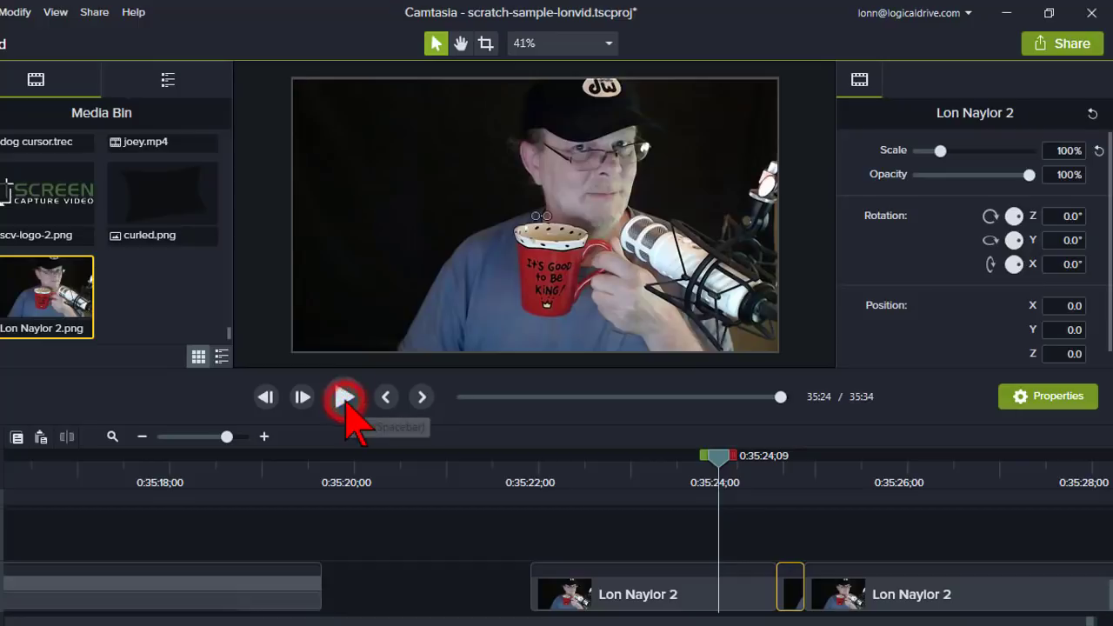
left_click(344, 397)
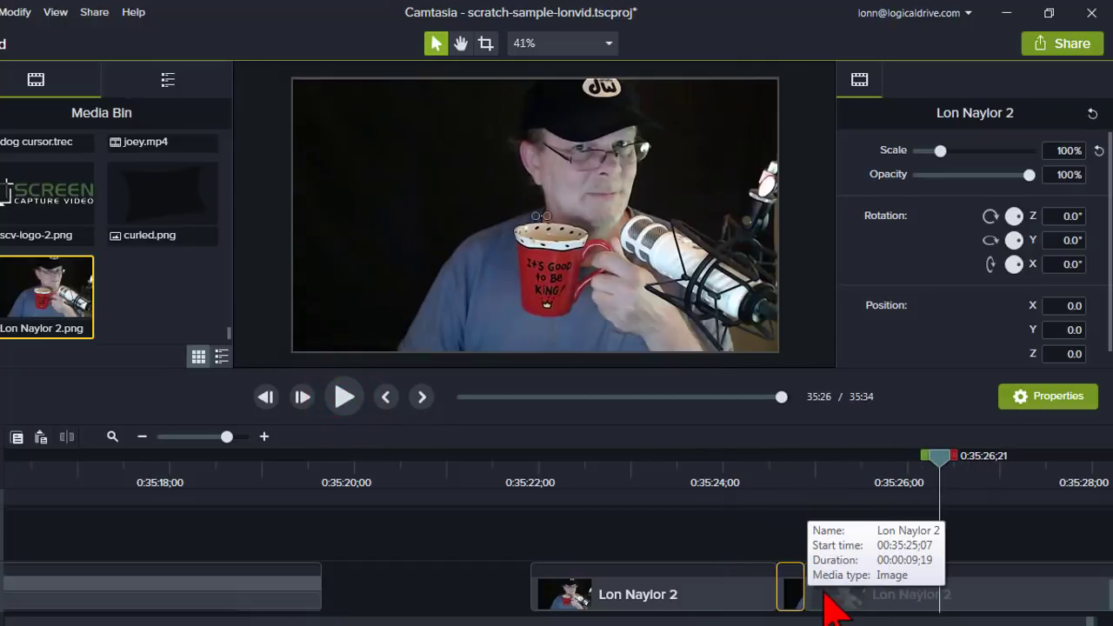
Step: Drag the short middle piece flush against the next clip to close the gap, then replay the jump
left_click(789, 474)
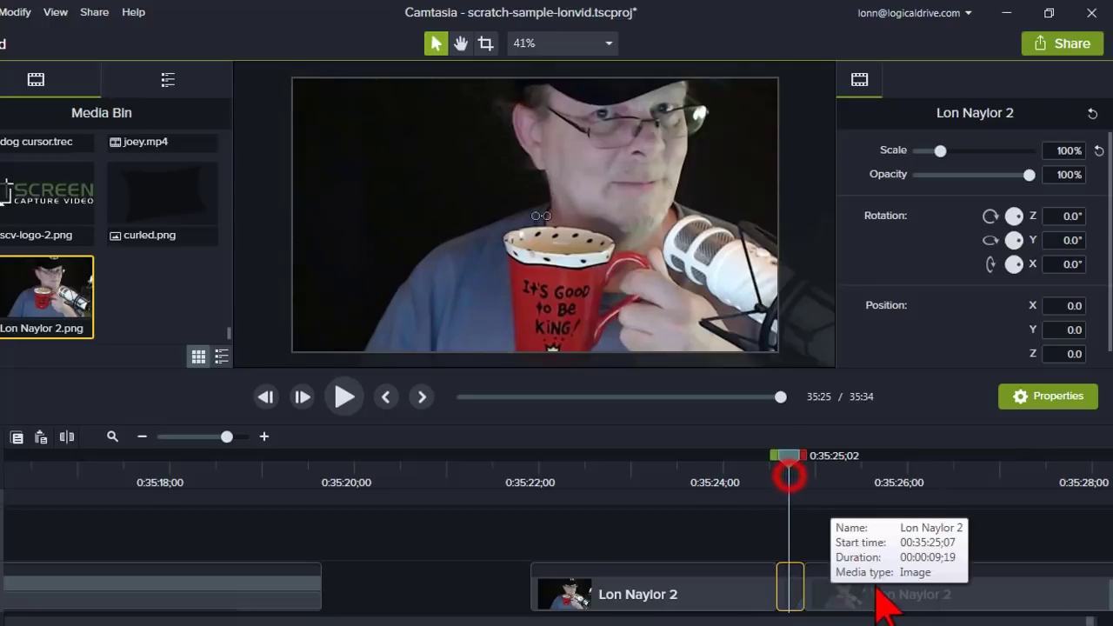
left_click(801, 588)
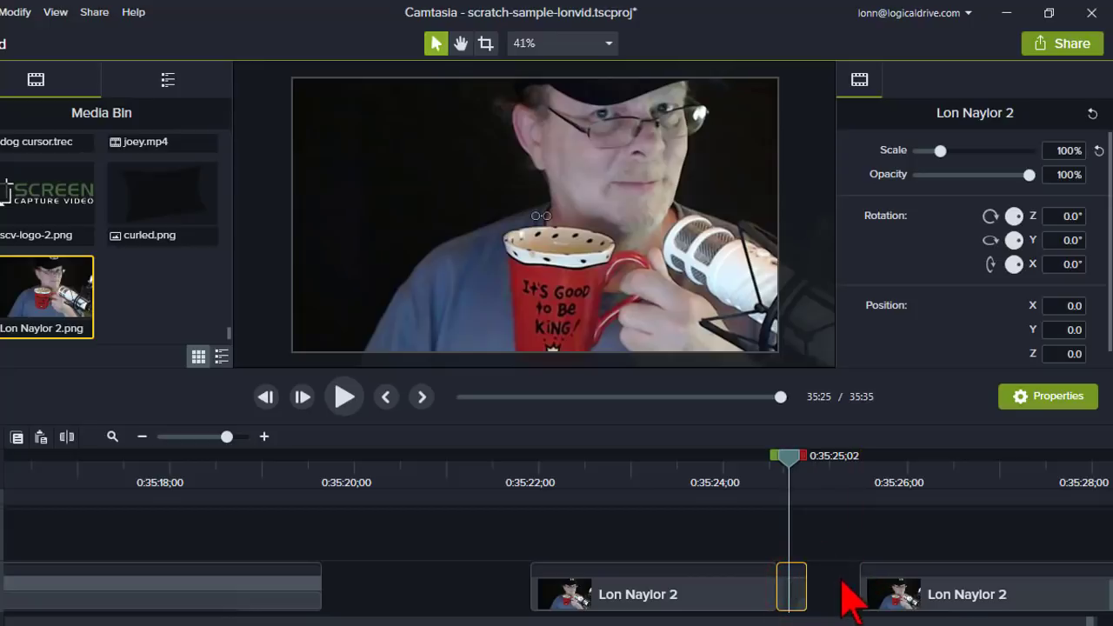
left_click(757, 470)
left_click_drag(783, 600, 835, 600)
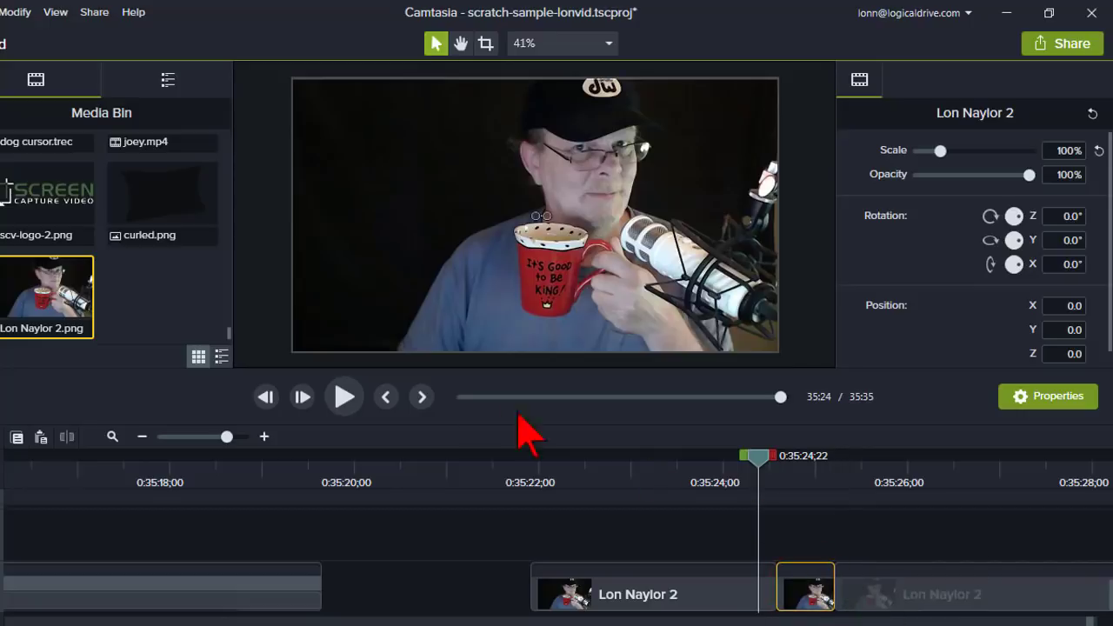
left_click(349, 400)
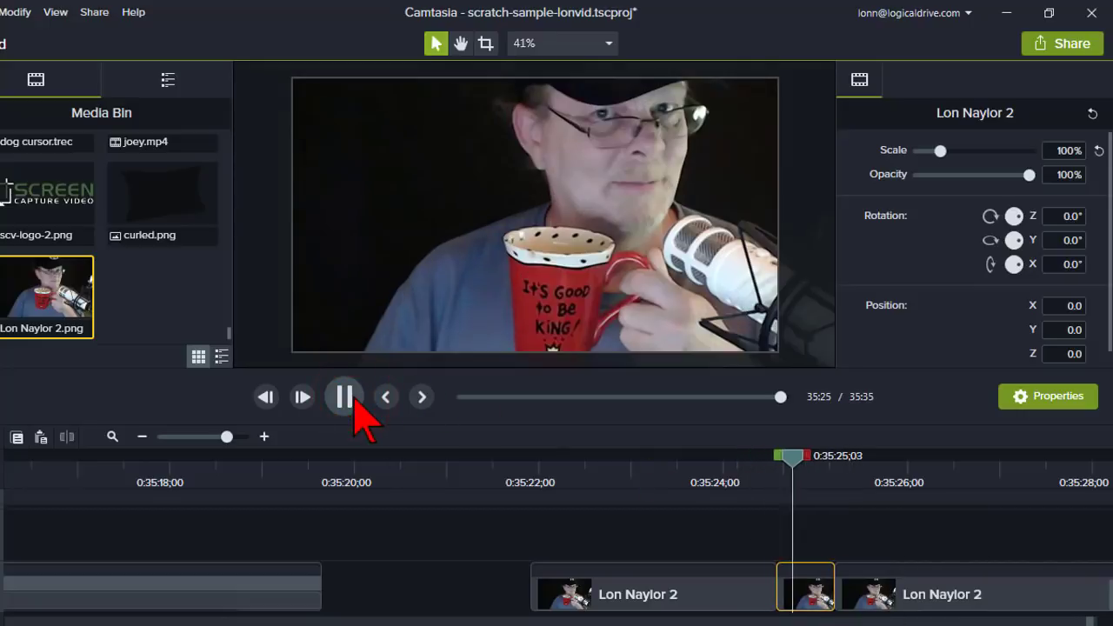
left_click(350, 398)
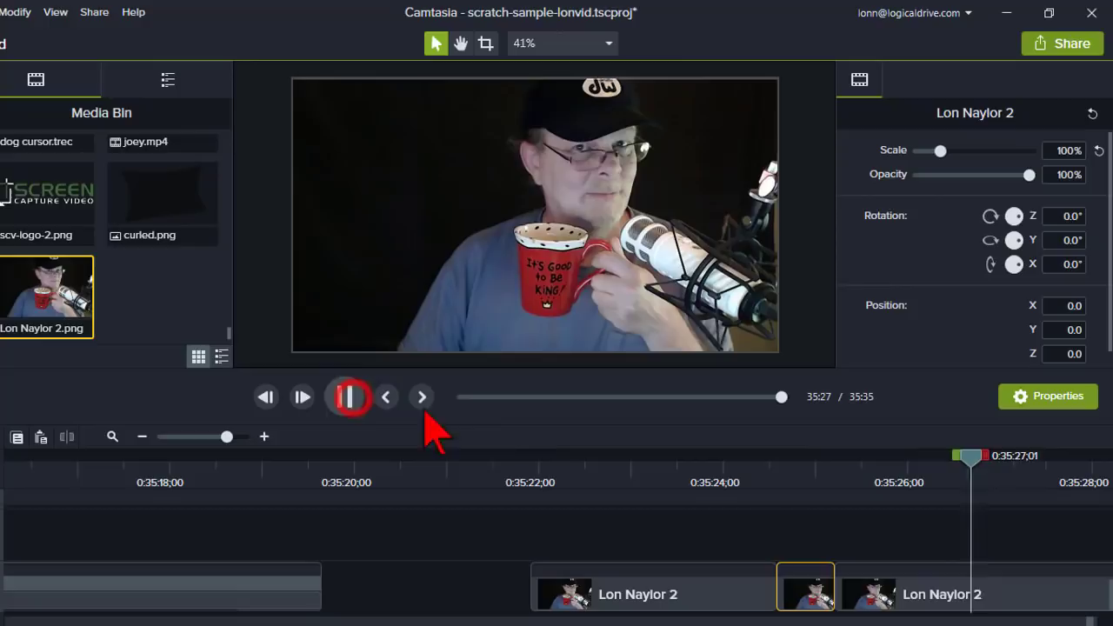
left_click(739, 480)
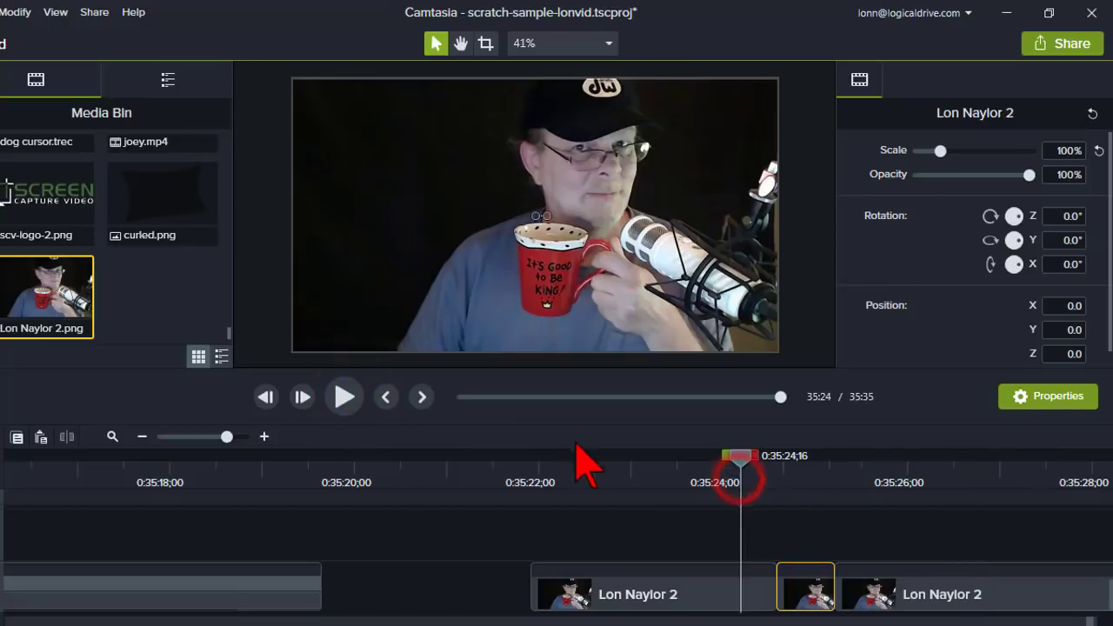
Step: Rotate the short 100% middle piece 19.0° on the Z axis so the punch-in tilts
left_click(346, 397)
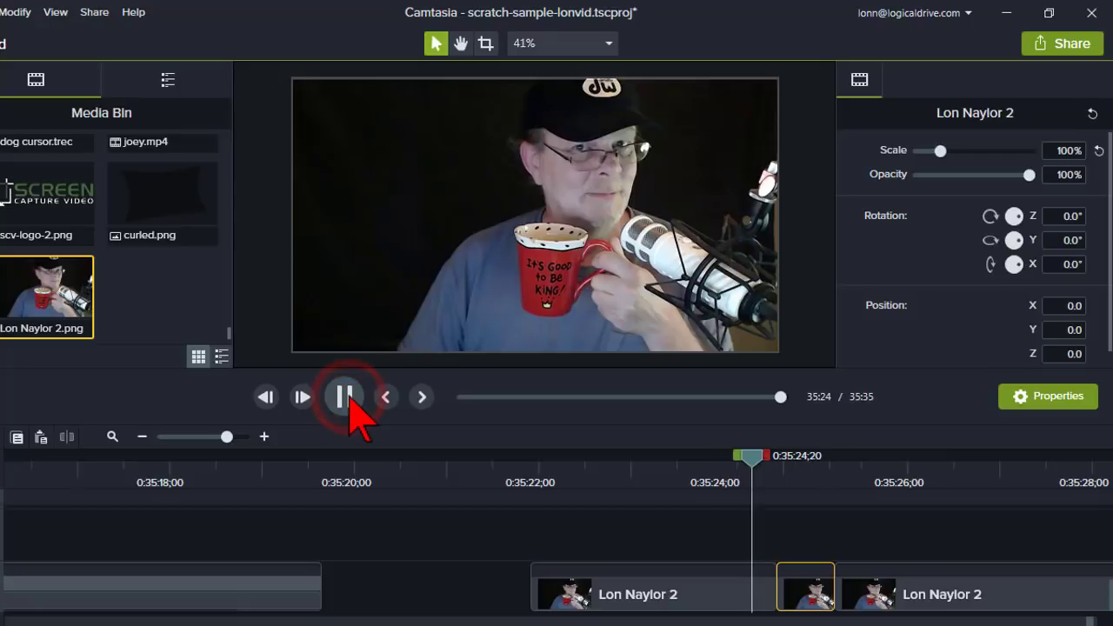
left_click(346, 398)
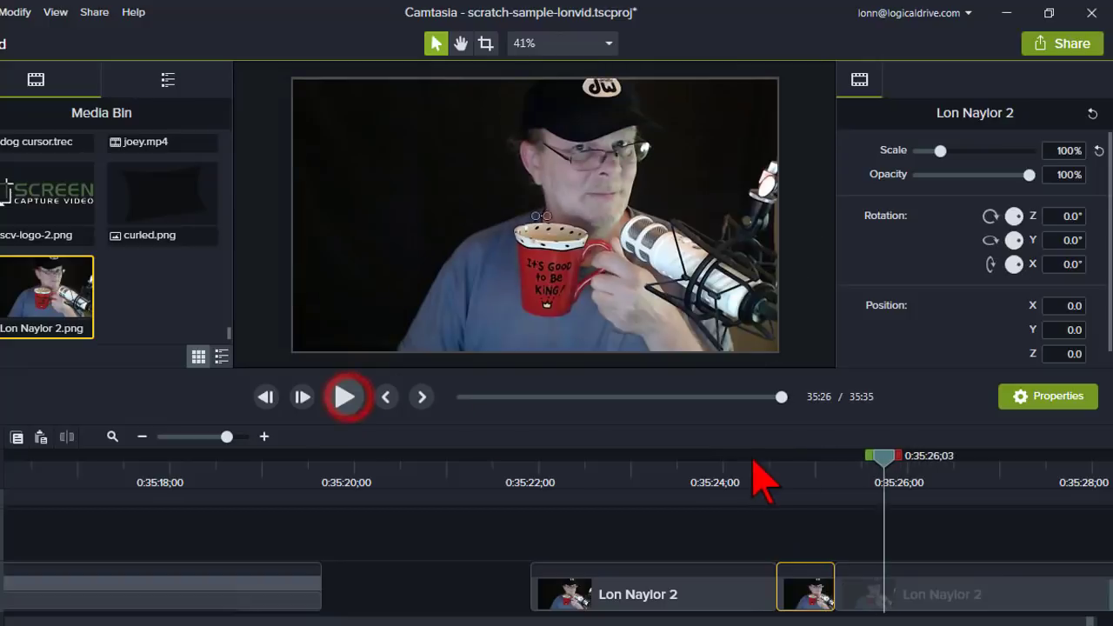
left_click(804, 478)
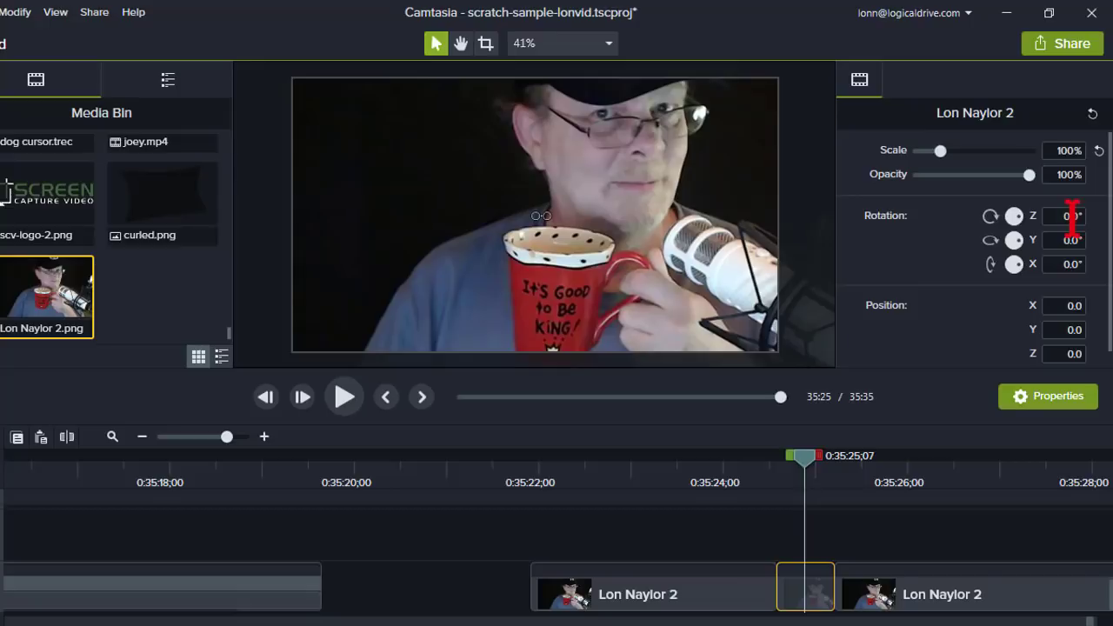
left_click(1072, 216)
left_click_drag(1014, 217, 995, 227)
left_click(728, 472)
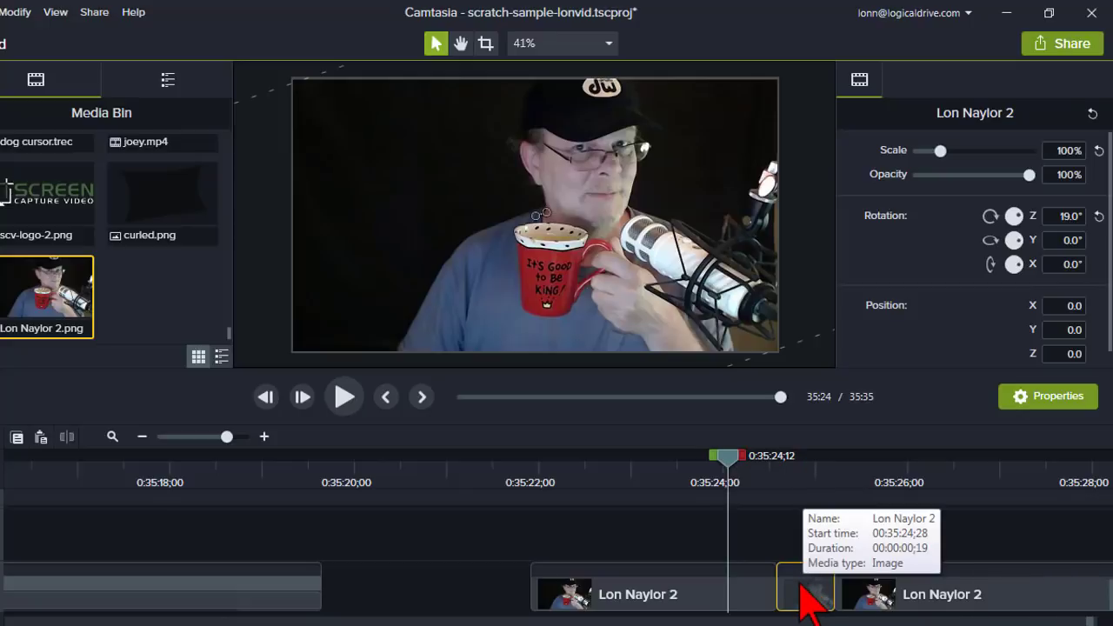
left_click(352, 404)
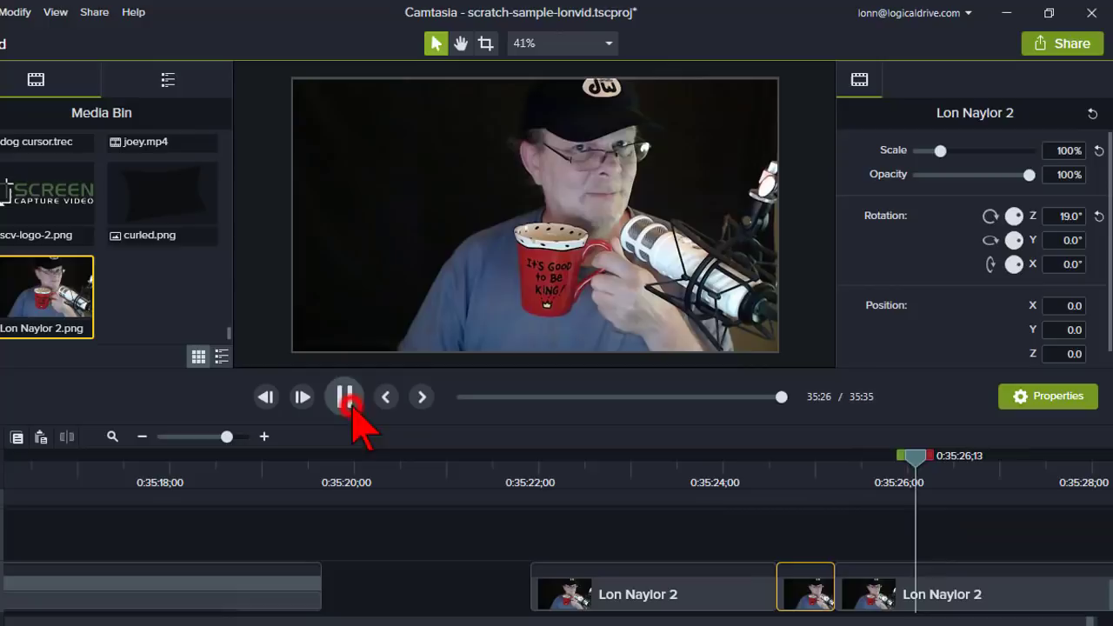
left_click(346, 399)
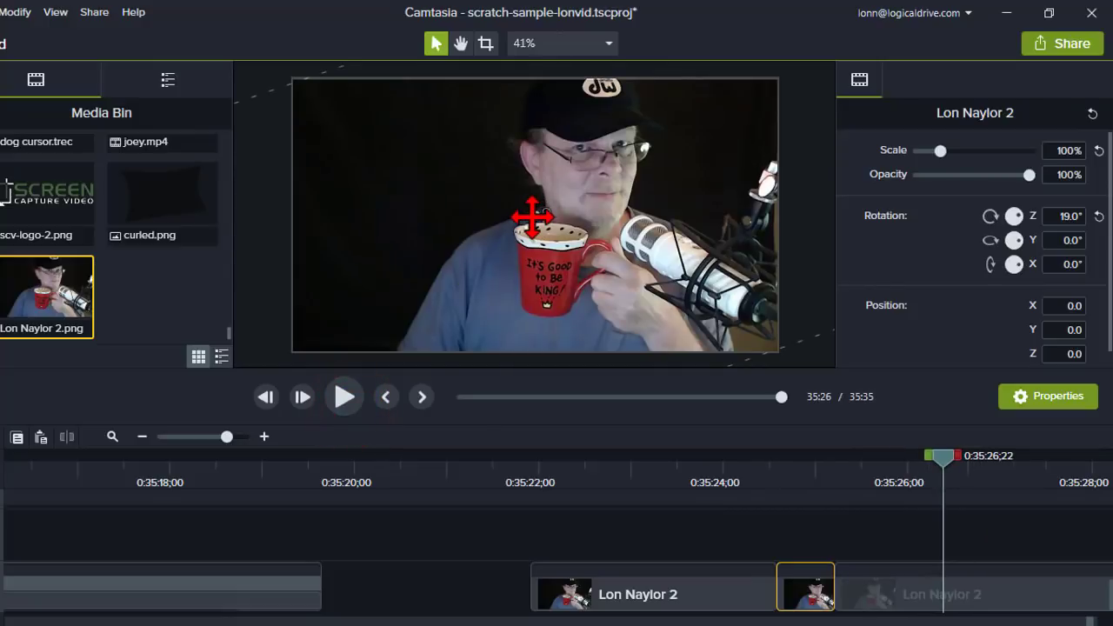
left_click(804, 465)
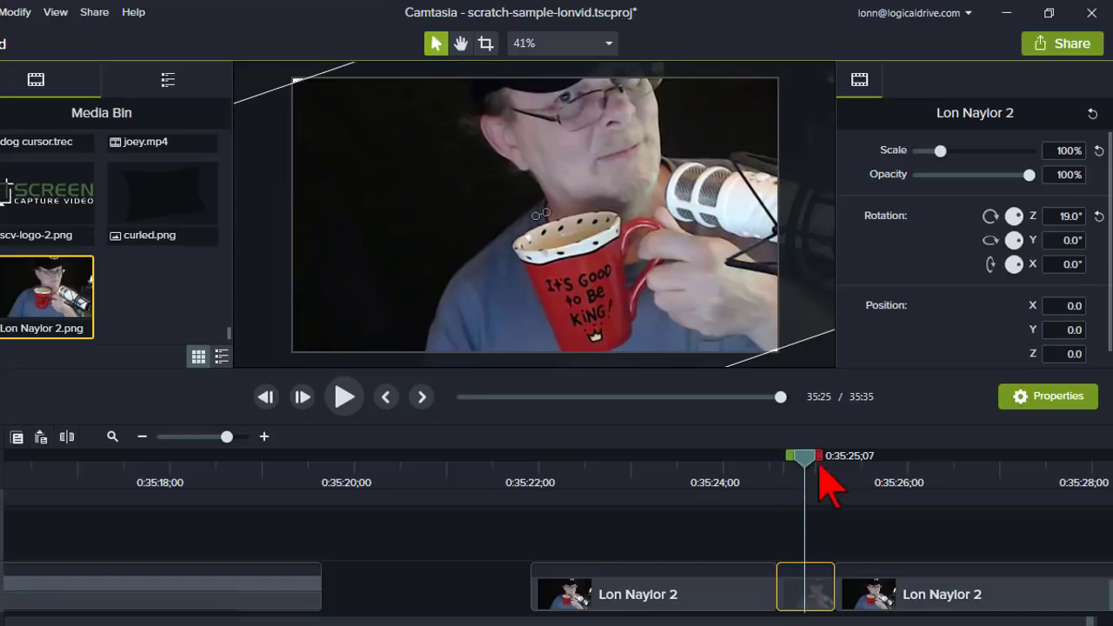
left_click(765, 472)
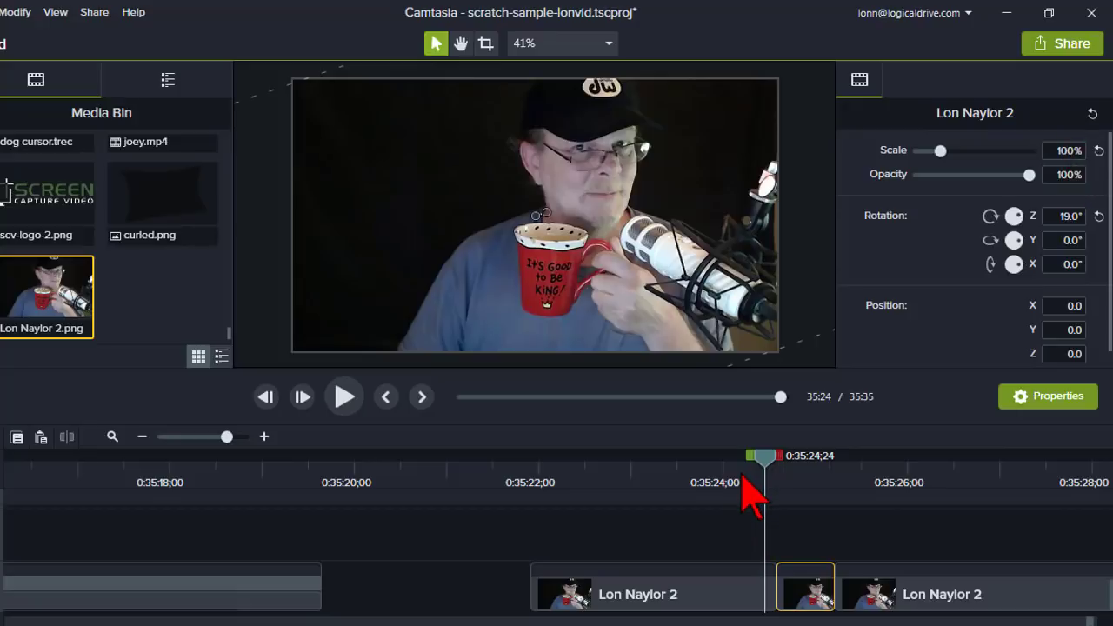
left_click(739, 472)
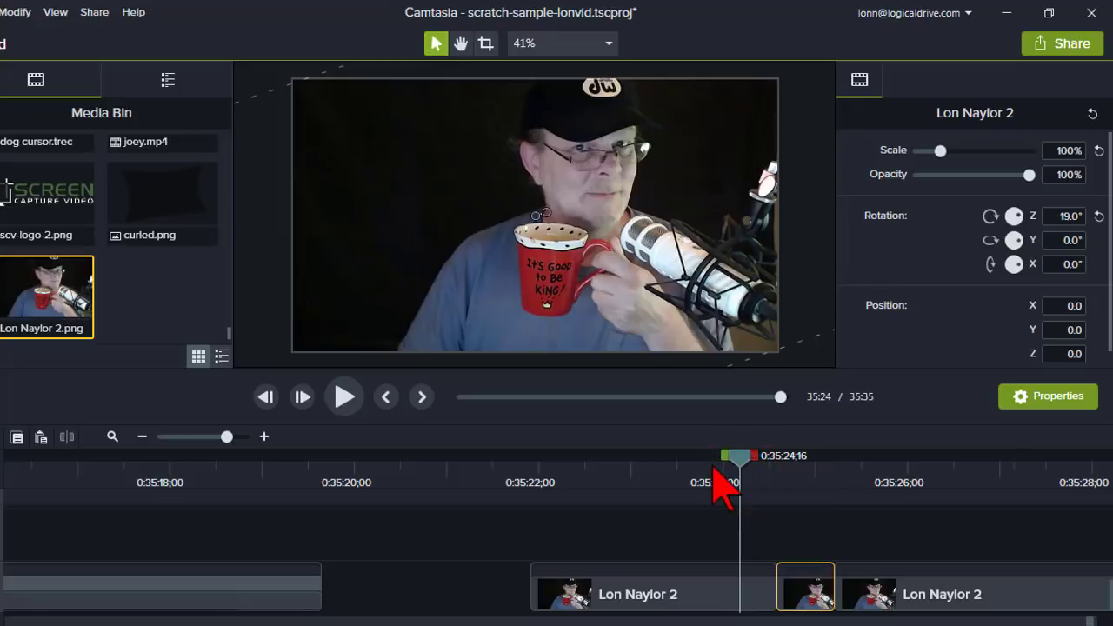
left_click(188, 472)
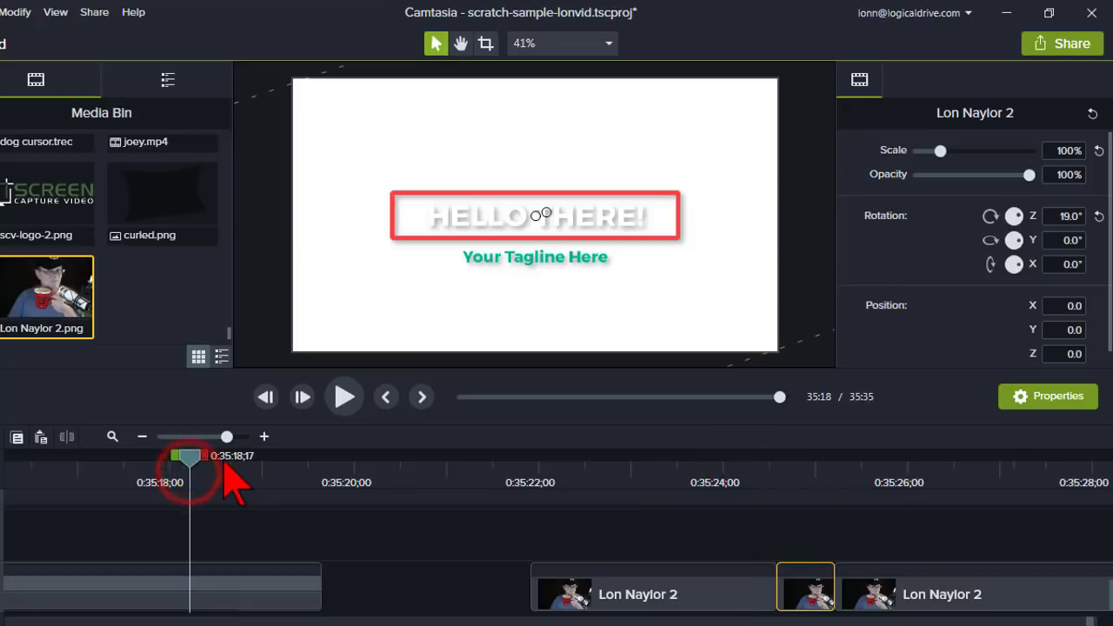
left_click_drag(189, 472, 109, 484)
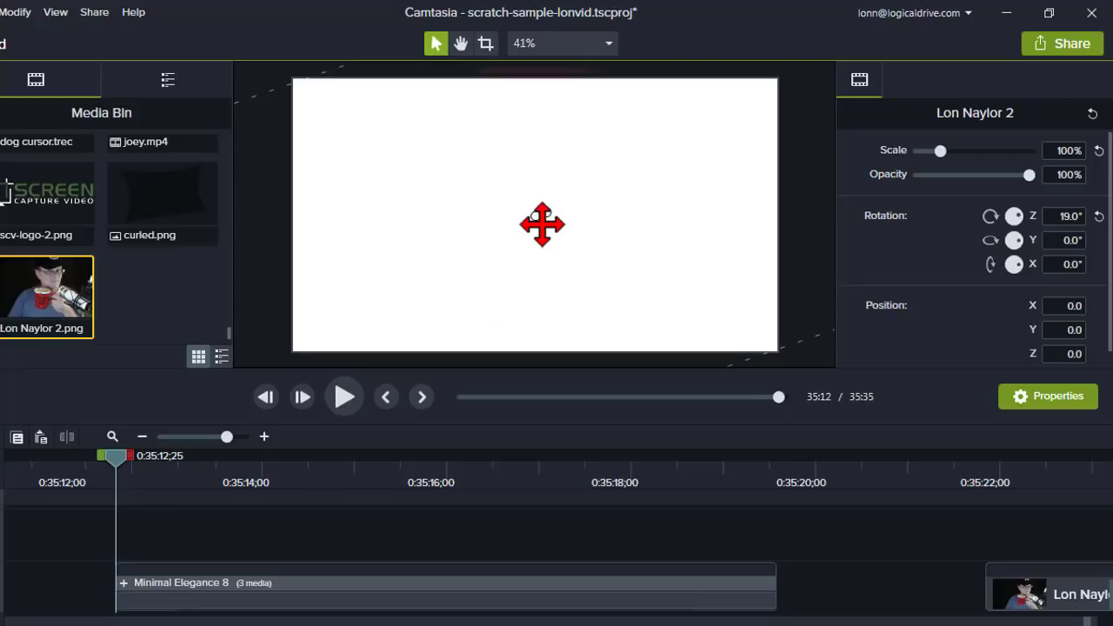
left_click(201, 477)
left_click(454, 261)
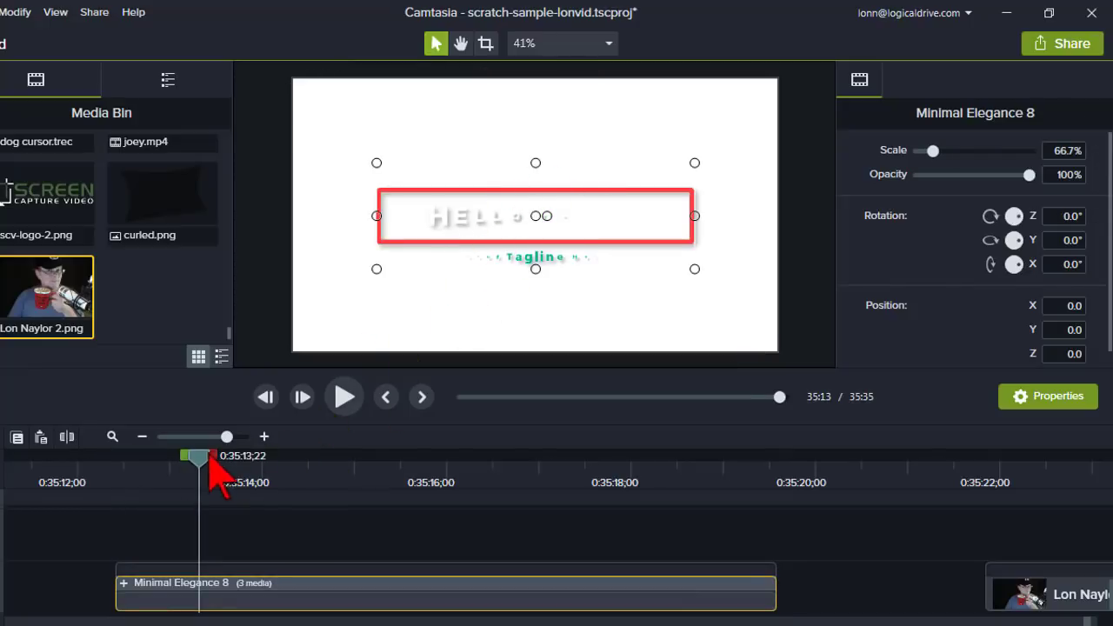
left_click_drag(204, 465, 130, 500)
left_click(344, 397)
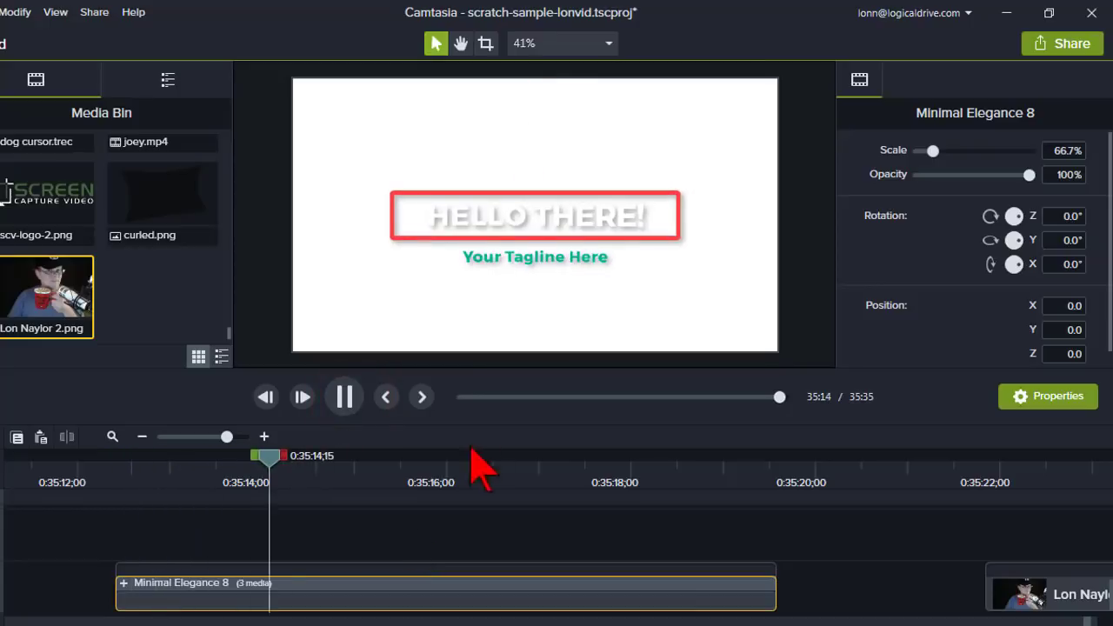
left_click(346, 398)
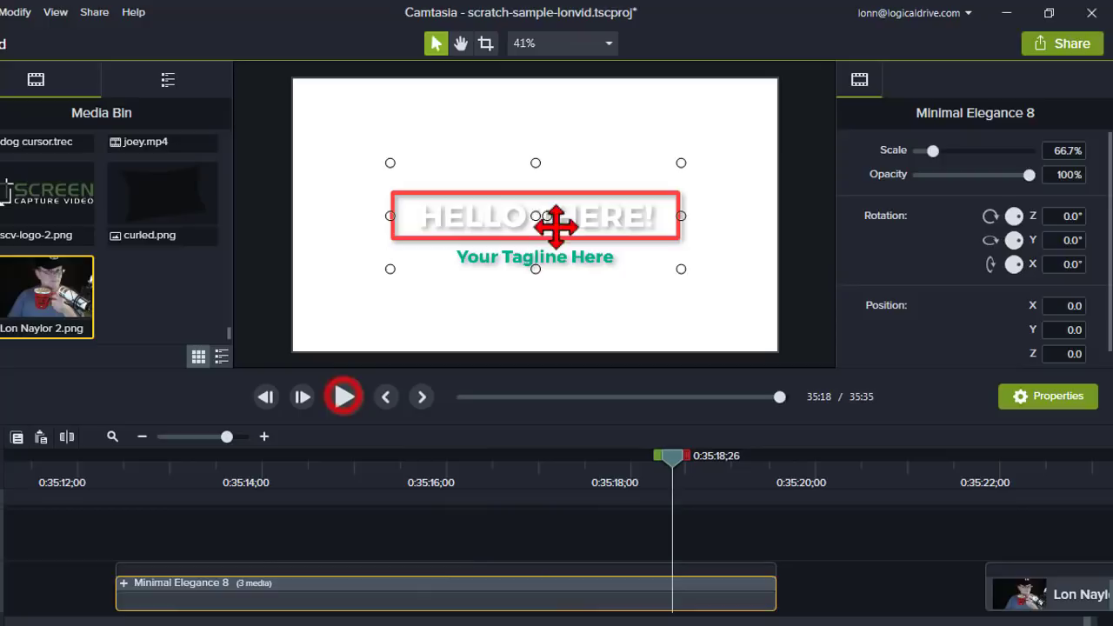
left_click(435, 477)
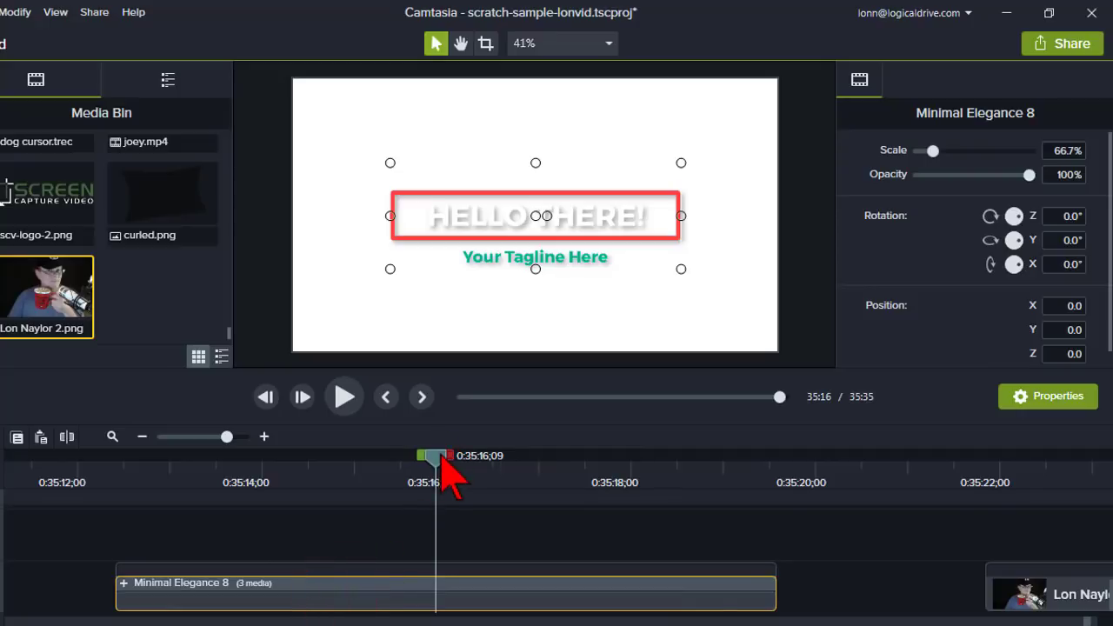
left_click(313, 477)
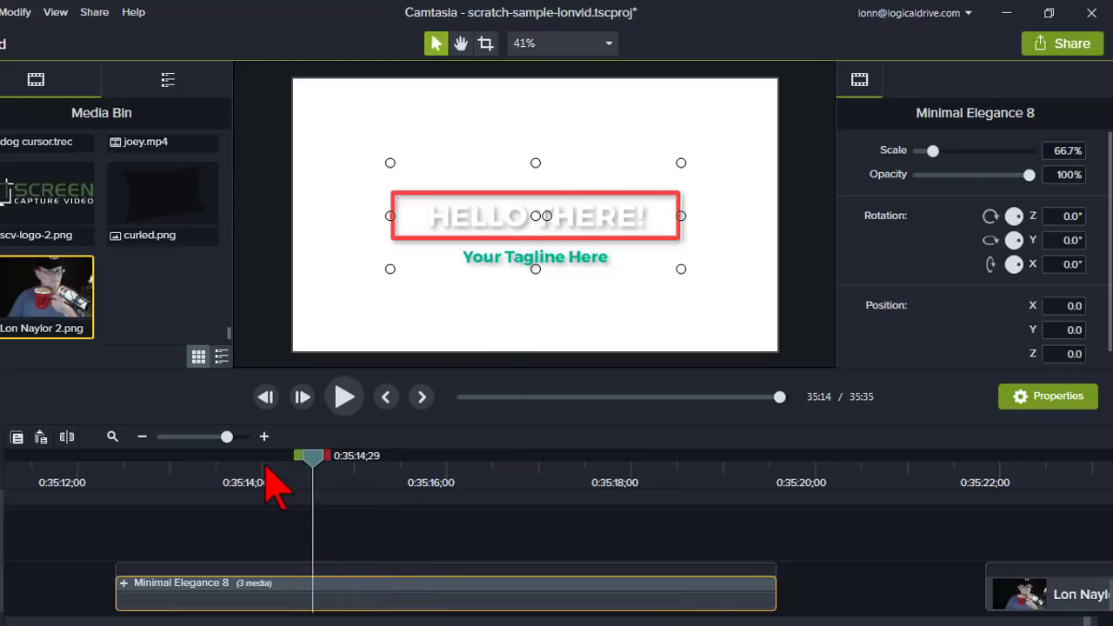
left_click_drag(266, 477, 405, 467)
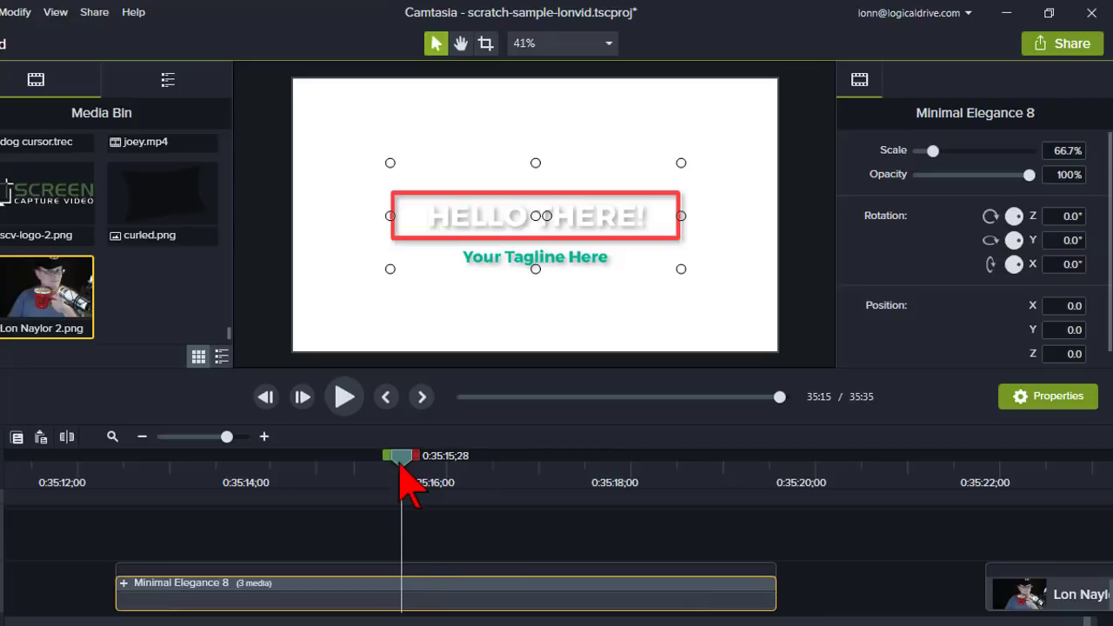
Step: Expand the Minimal Elegance 8 title group and split it at 0:35:15;18
left_click(124, 583)
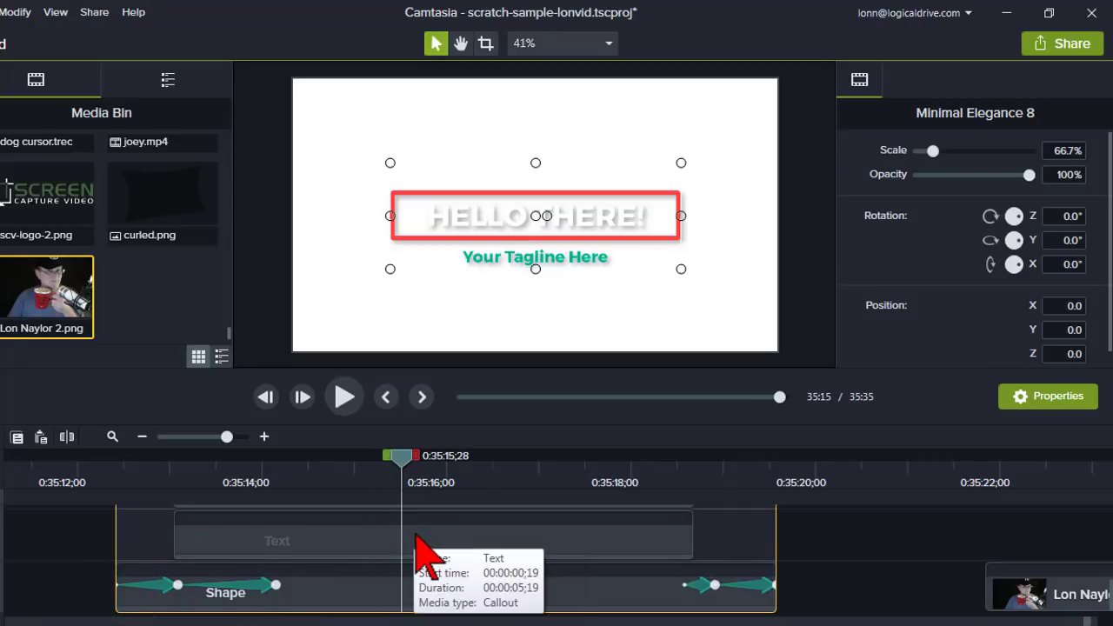
scroll(417, 548, "down", 2)
scroll(417, 548, "up", 4)
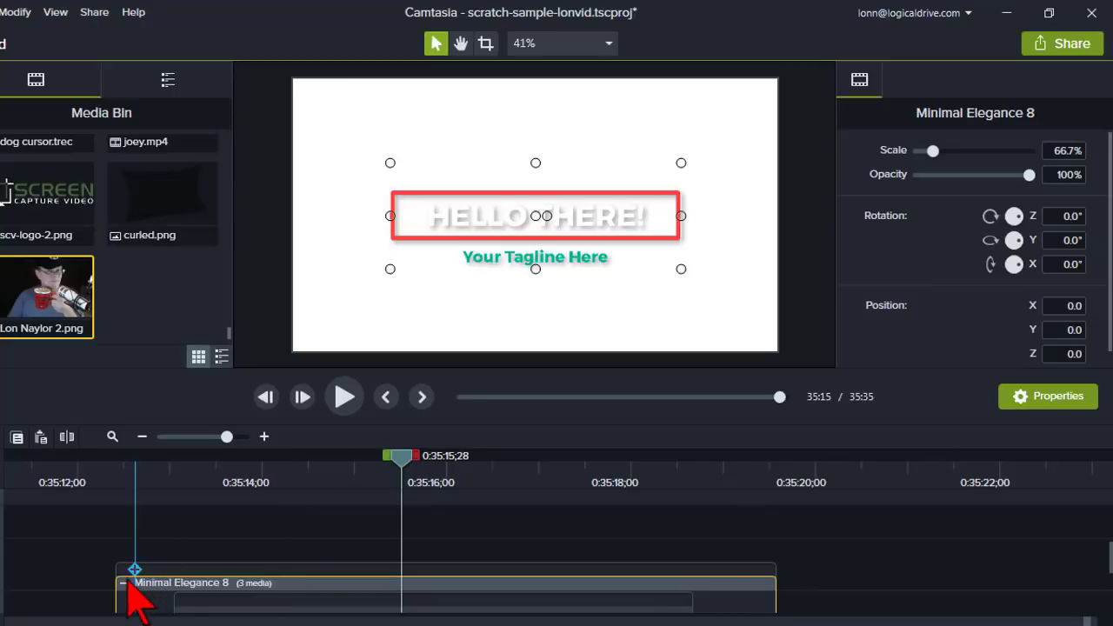
scroll(351, 570, "up", 2)
scroll(374, 578, "down", 1)
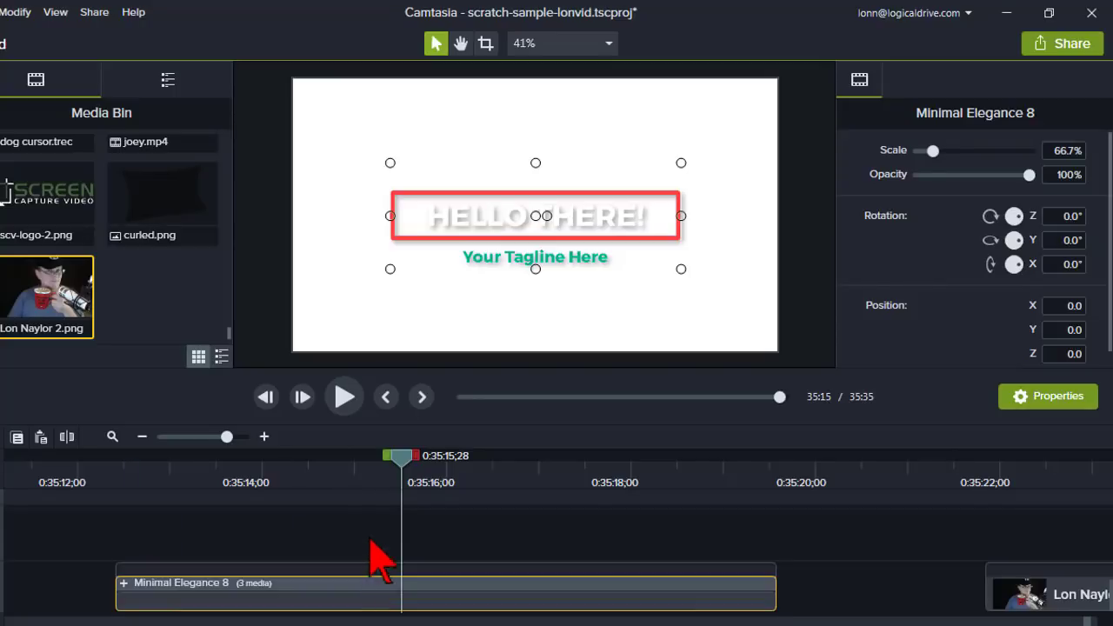
left_click(402, 461)
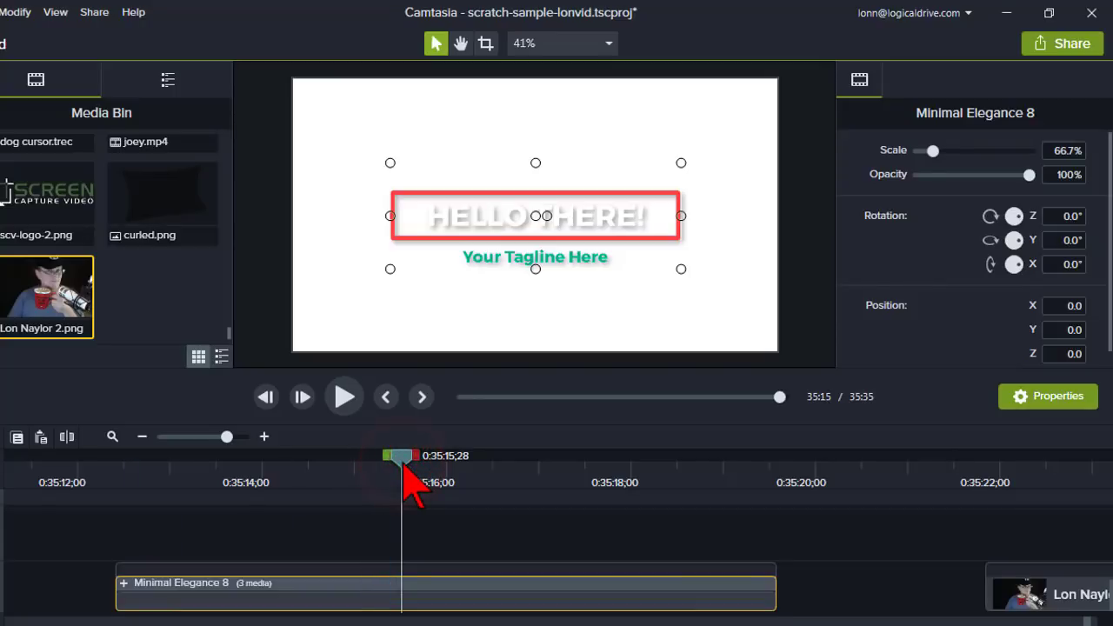
left_click_drag(405, 462, 371, 457)
left_click(372, 594)
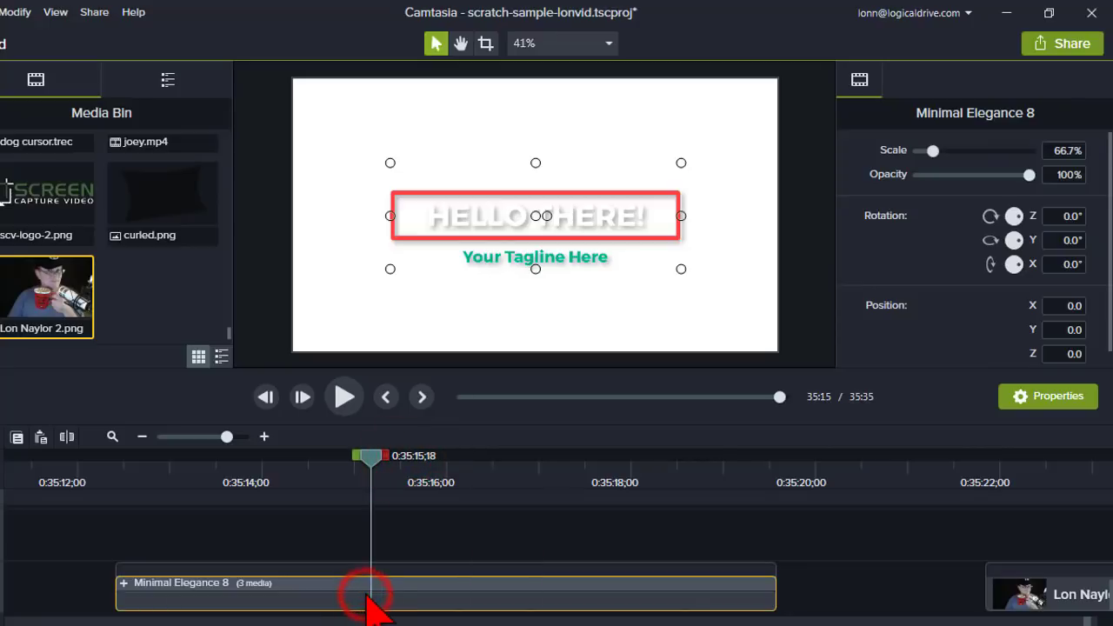
left_click(68, 438)
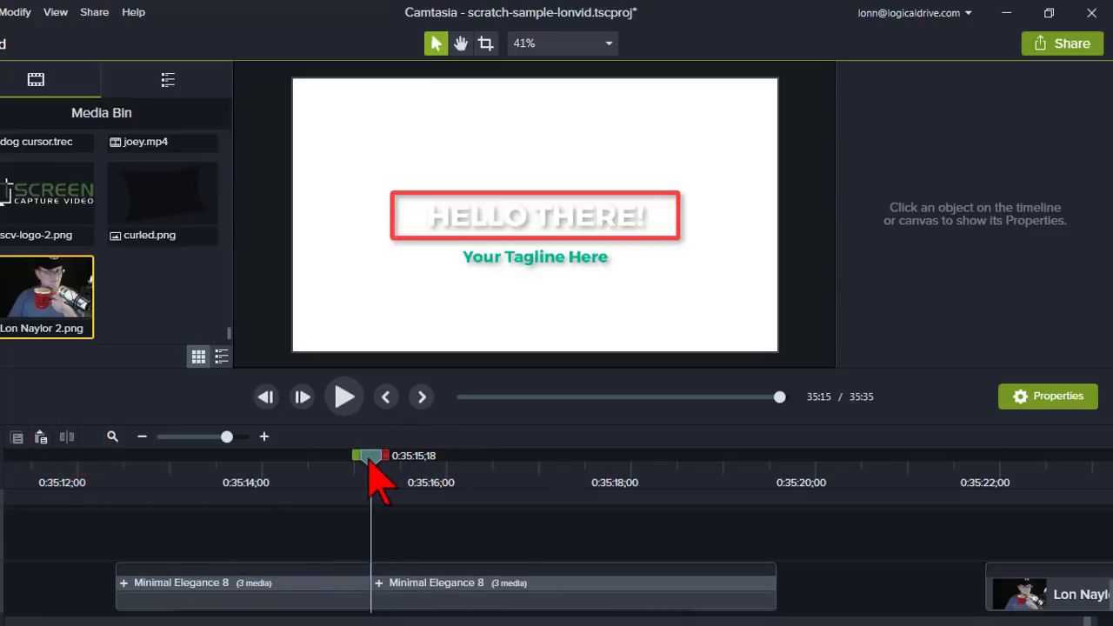
Step: Split the second title piece at 0:35:15;27, leaving a short middle piece
left_click_drag(370, 461, 405, 466)
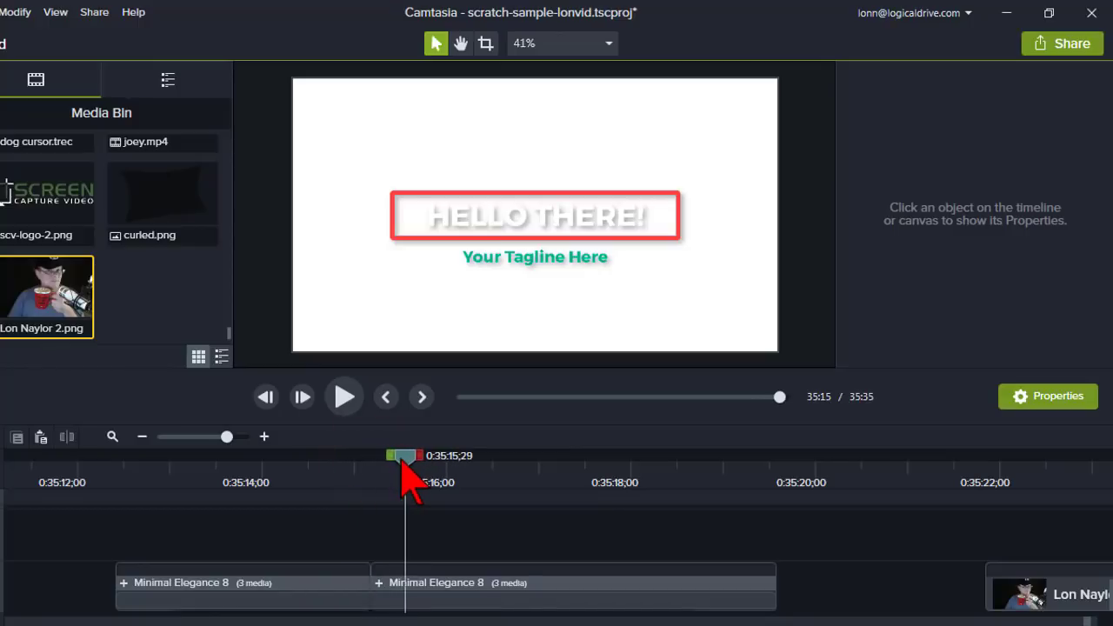
left_click(409, 604)
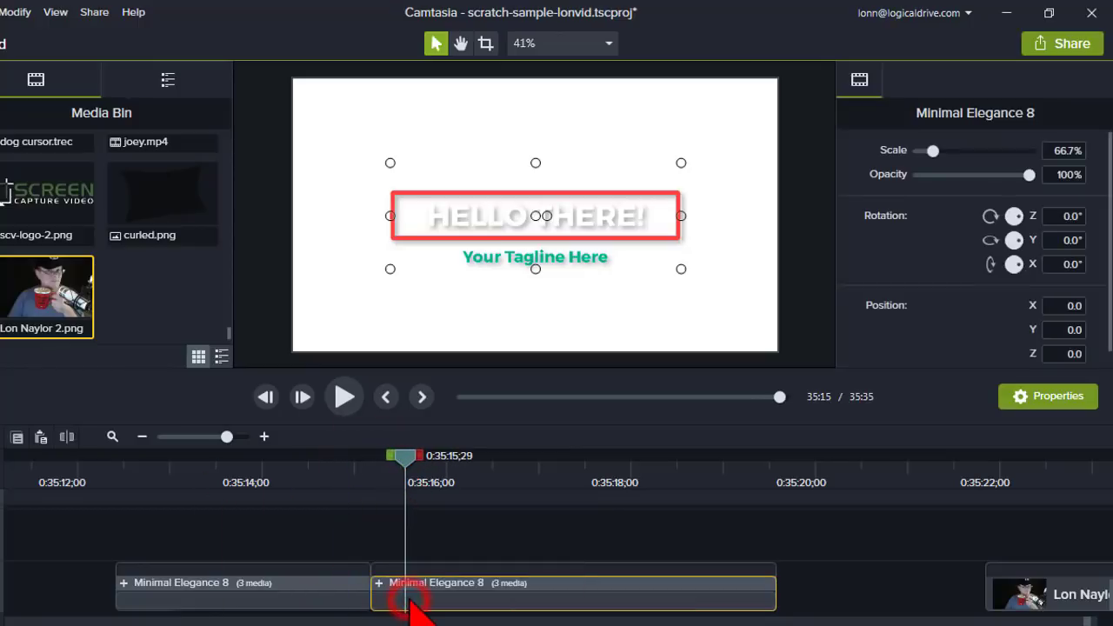
left_click(67, 437)
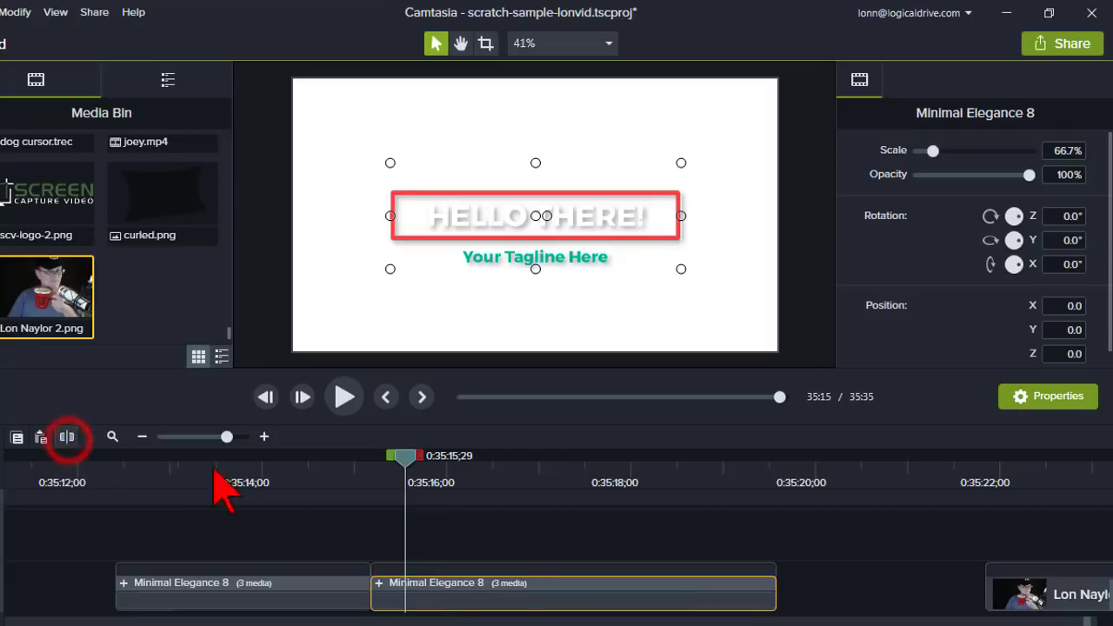
left_click(388, 478)
Step: Set the short middle Minimal Elegance 8 title piece's scale to 100%
left_click(387, 598)
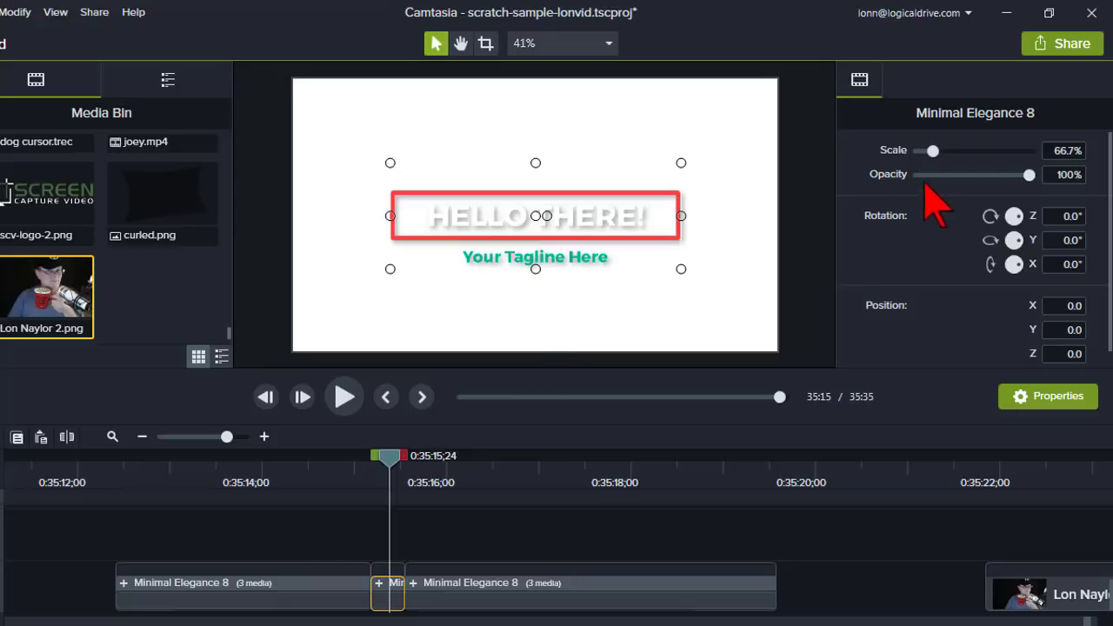
left_click(1062, 152)
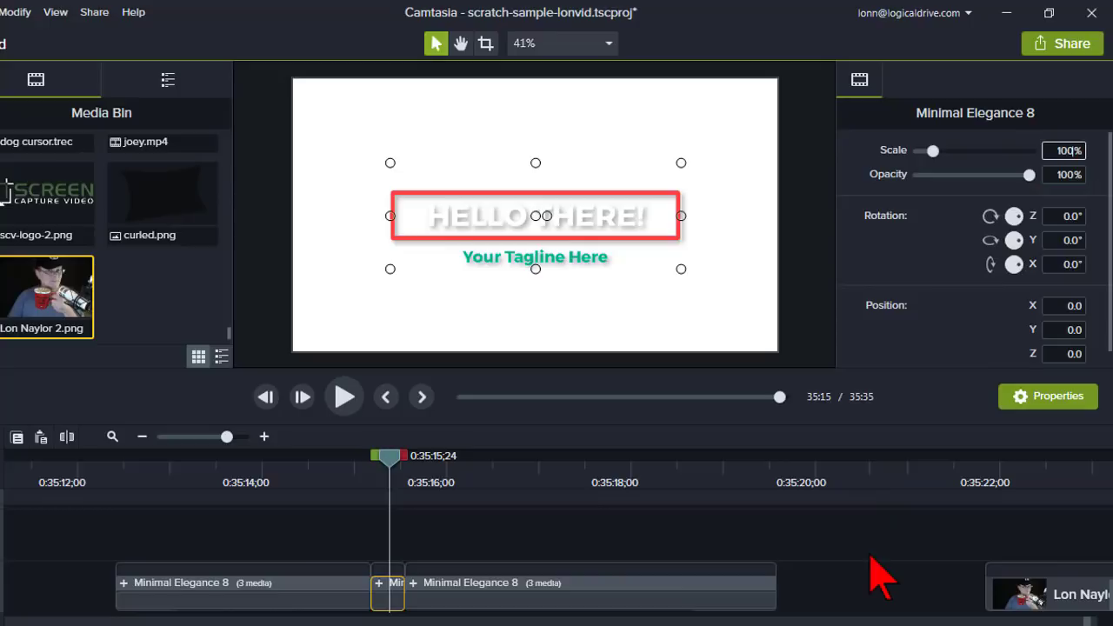
type("100")
key("Return")
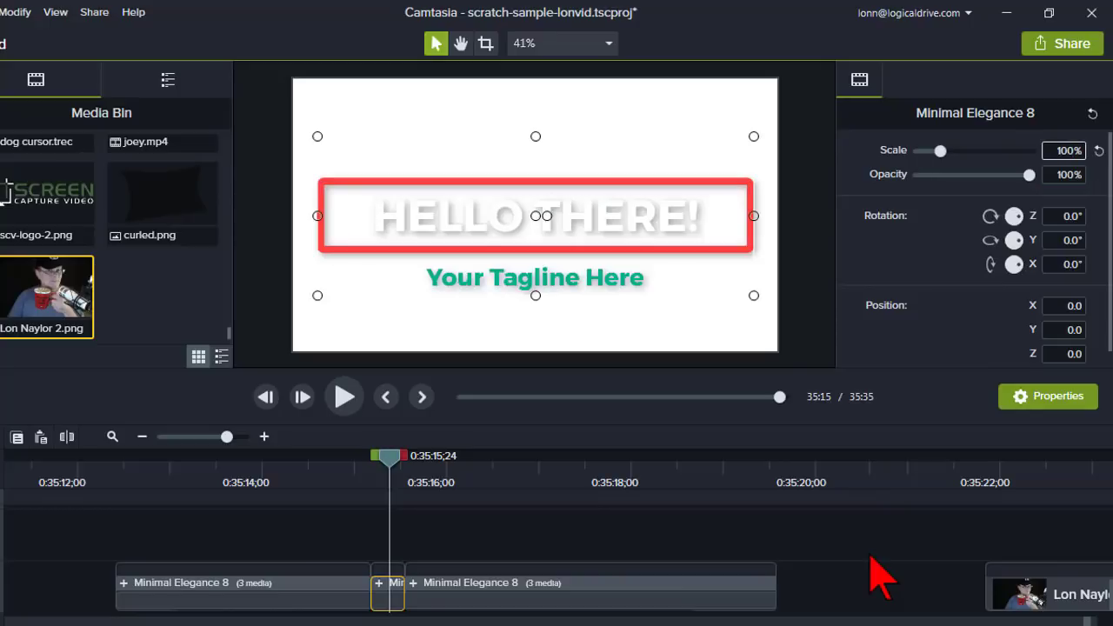
left_click(318, 470)
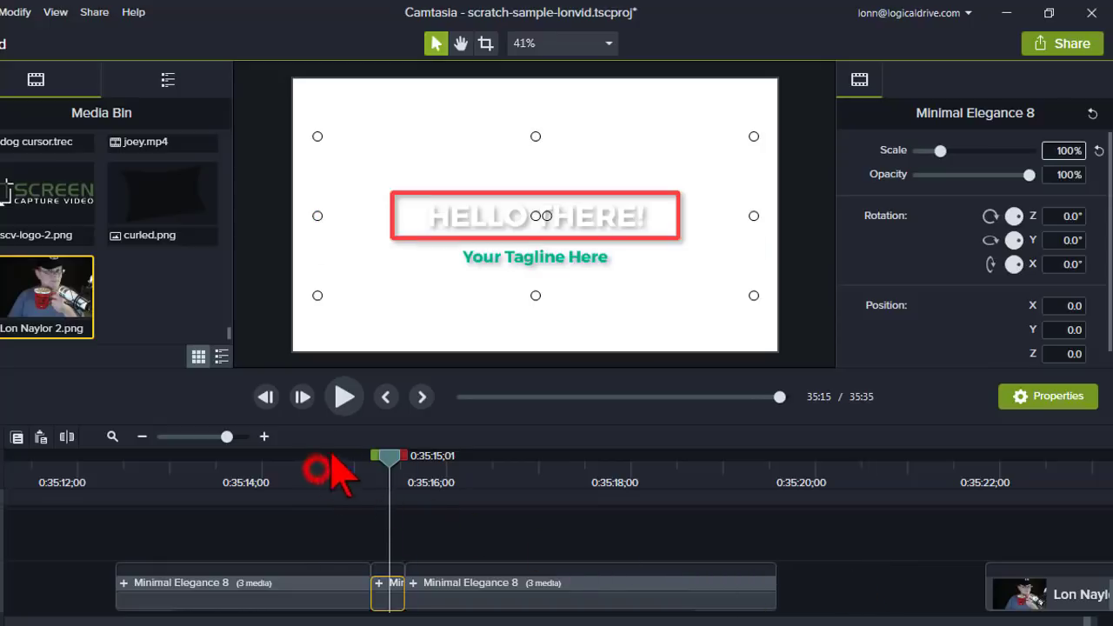
left_click(343, 402)
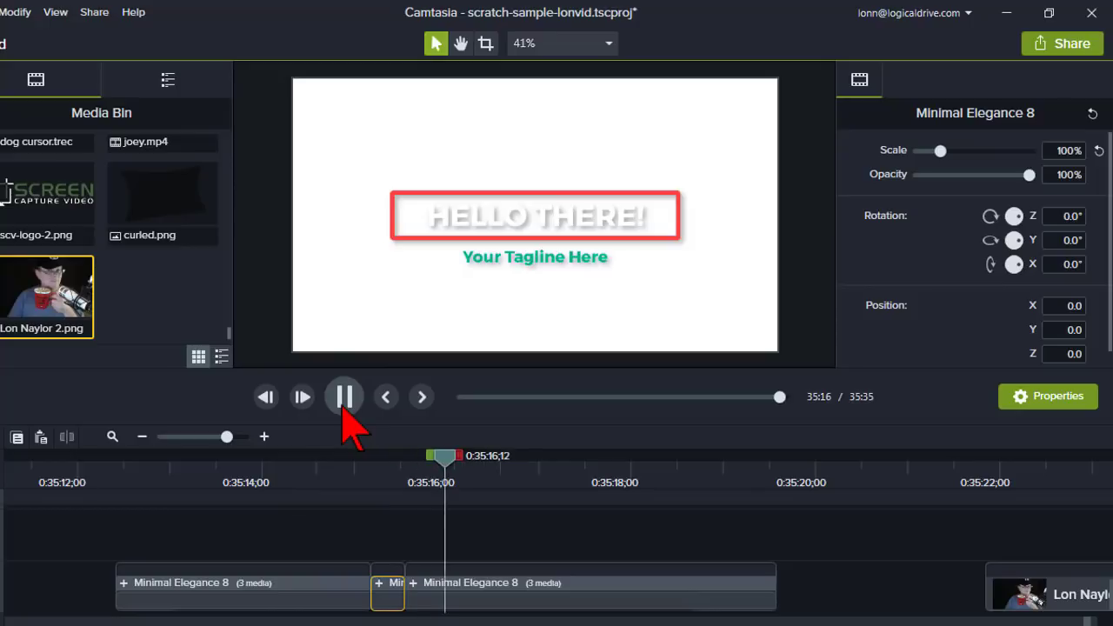
left_click(344, 401)
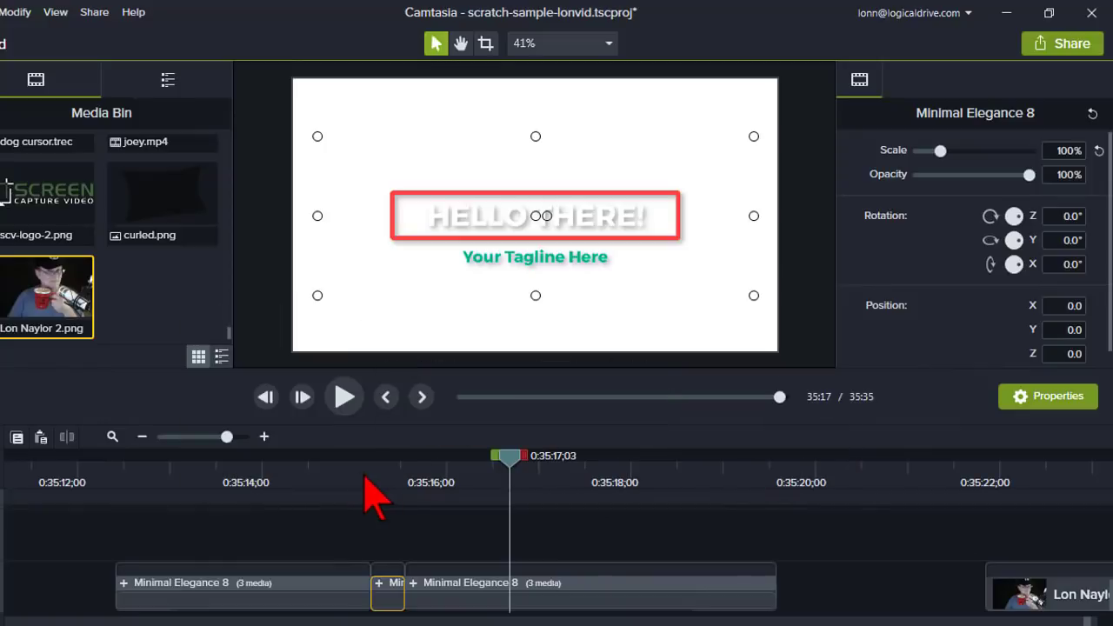
Step: Add the 152 Ahoogah Robot sound effect from the Library at 0:35:15;18 and trim it shorter
left_click(371, 476)
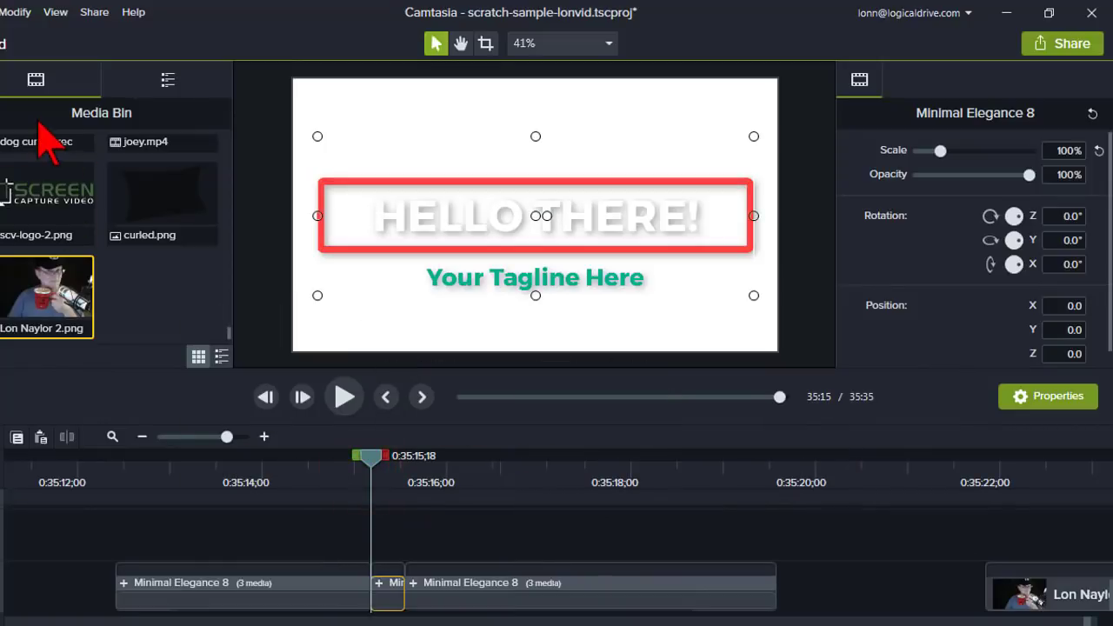
key("ctrl+2")
left_click(3, 172)
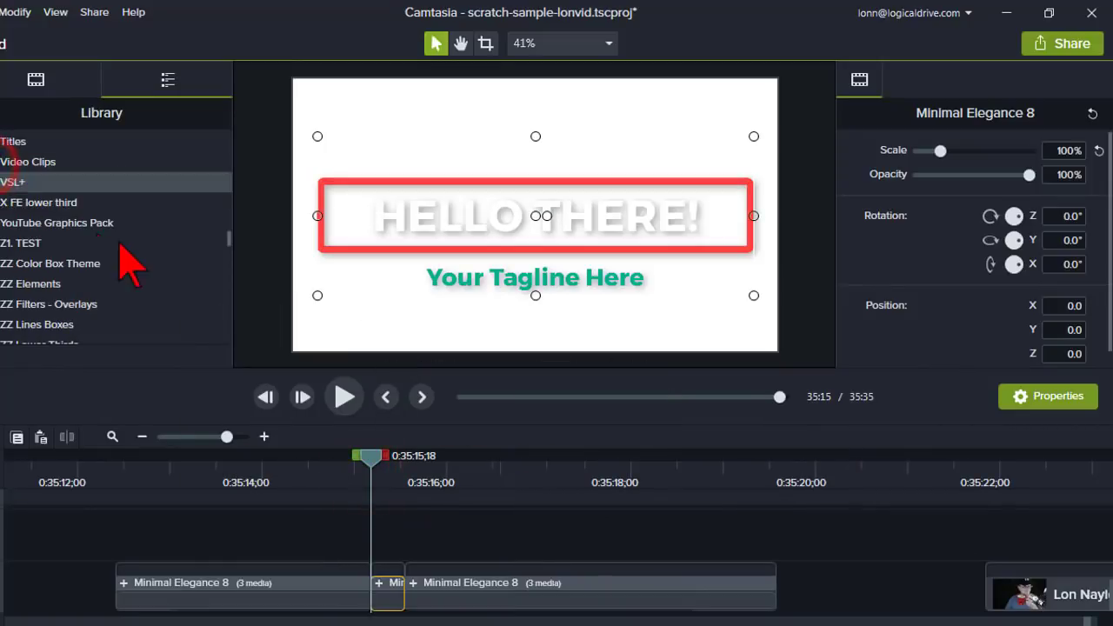
scroll(140, 269, "up", 3)
left_click(122, 168)
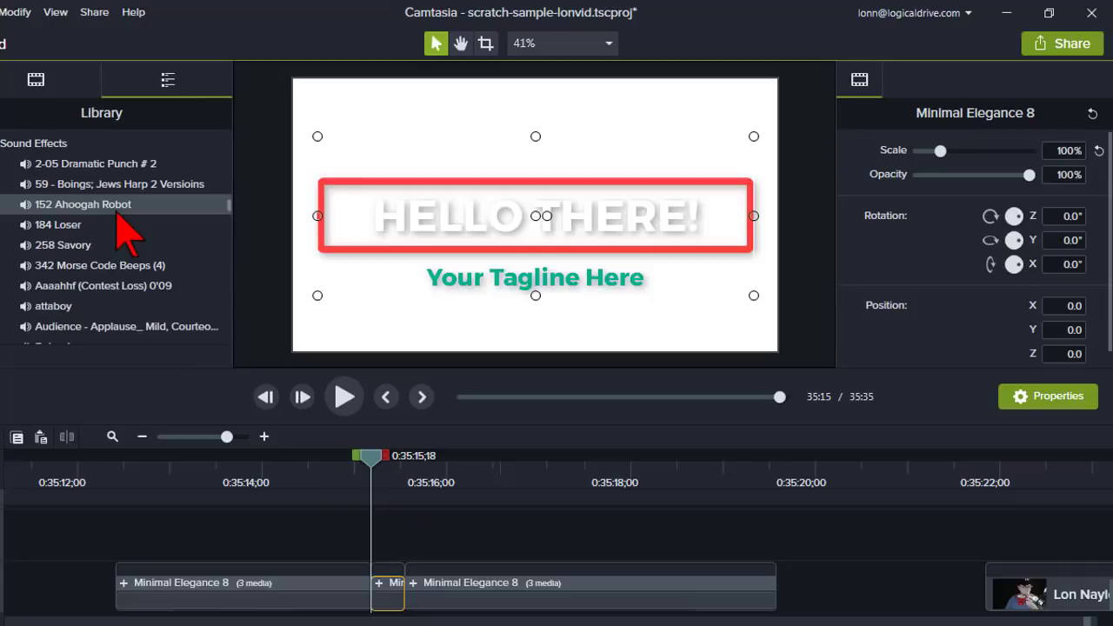
right_click(90, 213)
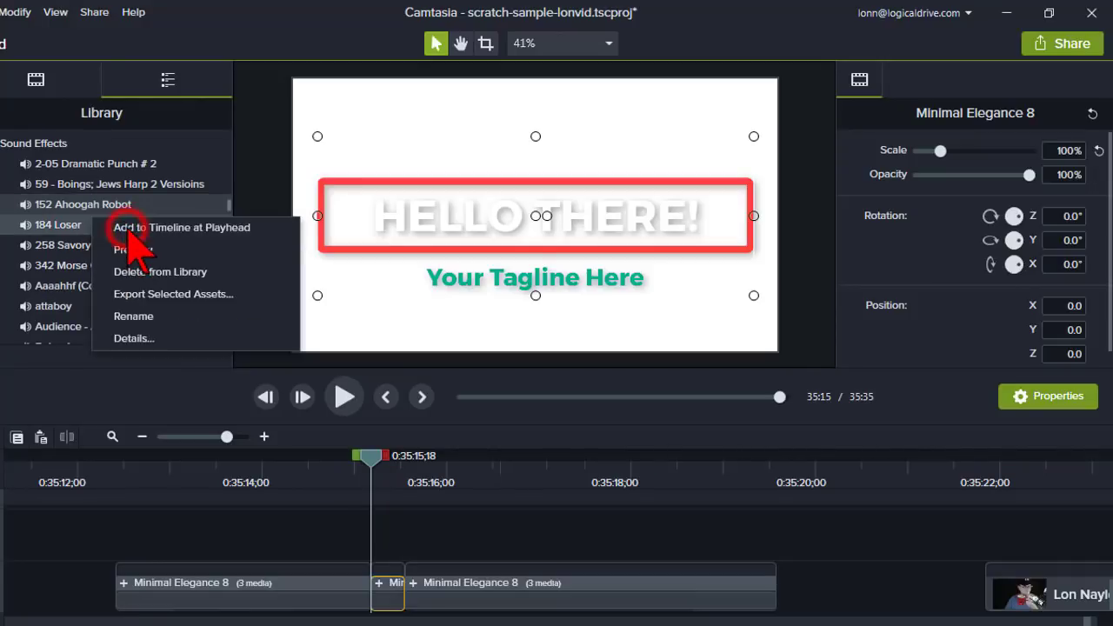
left_click(129, 229)
left_click_drag(1004, 551, 458, 541)
Step: Finish trimming the 152 Ahoogah Robot sound to end near 0:35:16, with the timeline zoomed around 0:35:15
left_click(397, 535)
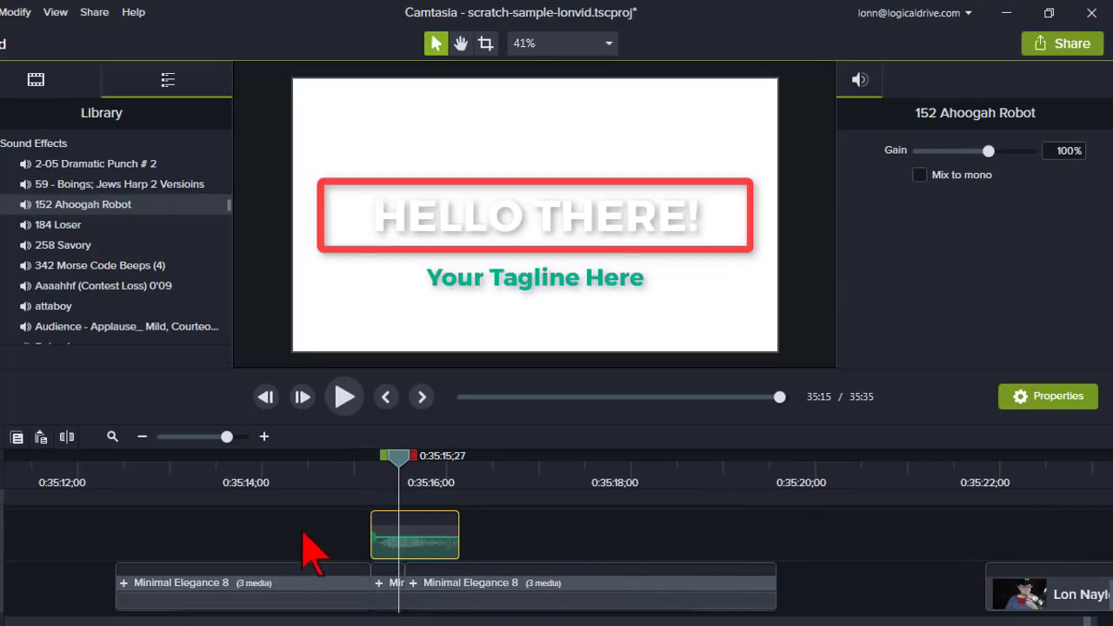
left_click_drag(340, 374, 340, 327)
left_click(354, 413)
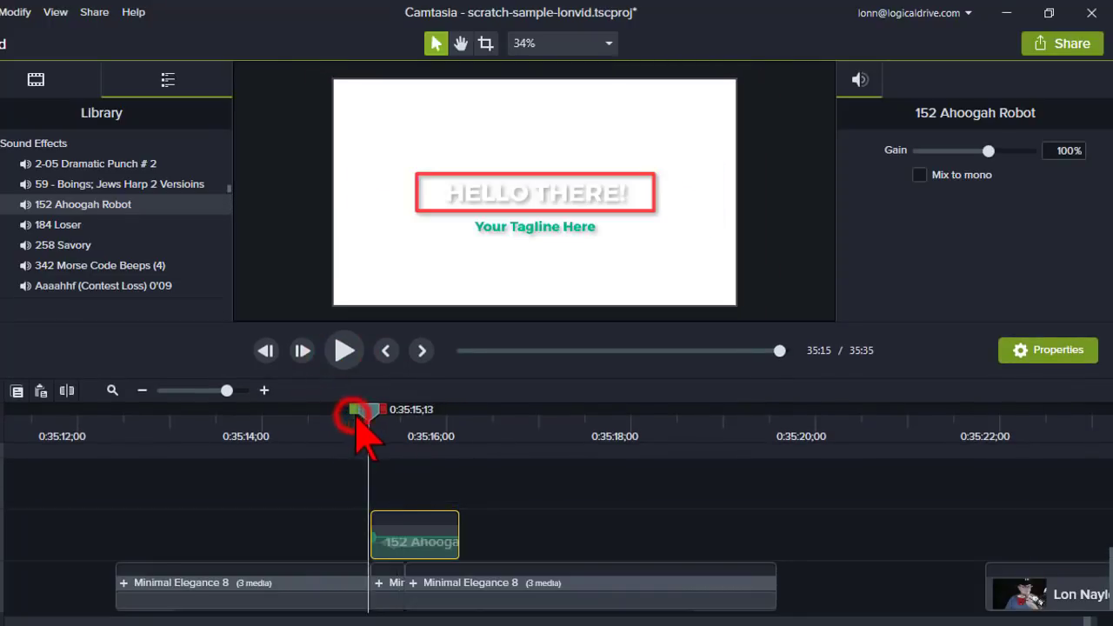
left_click(232, 390)
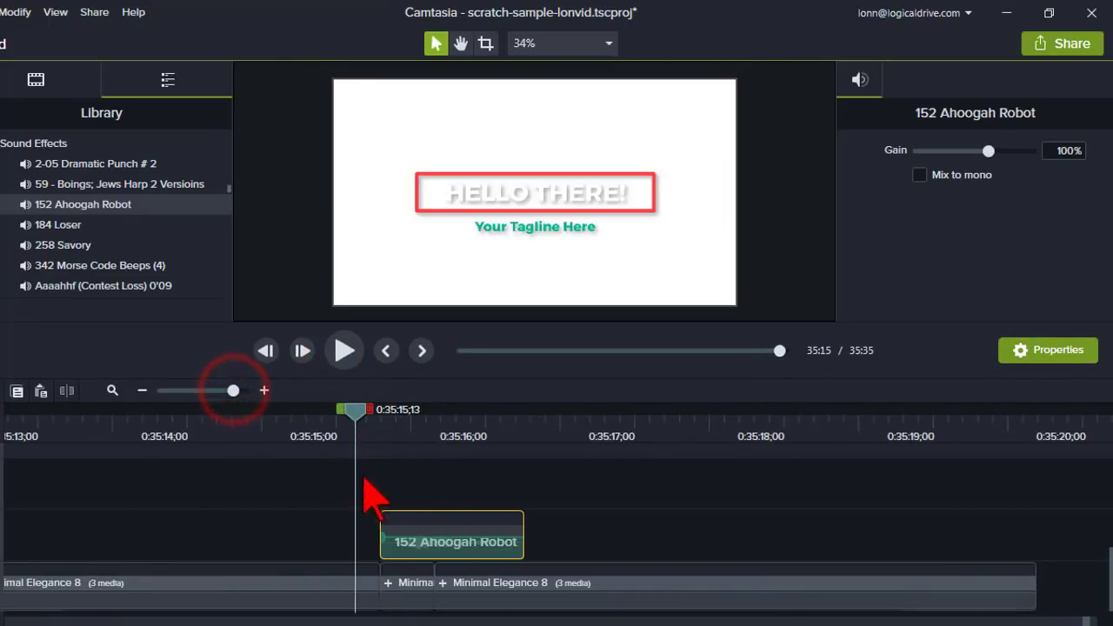
left_click(548, 528)
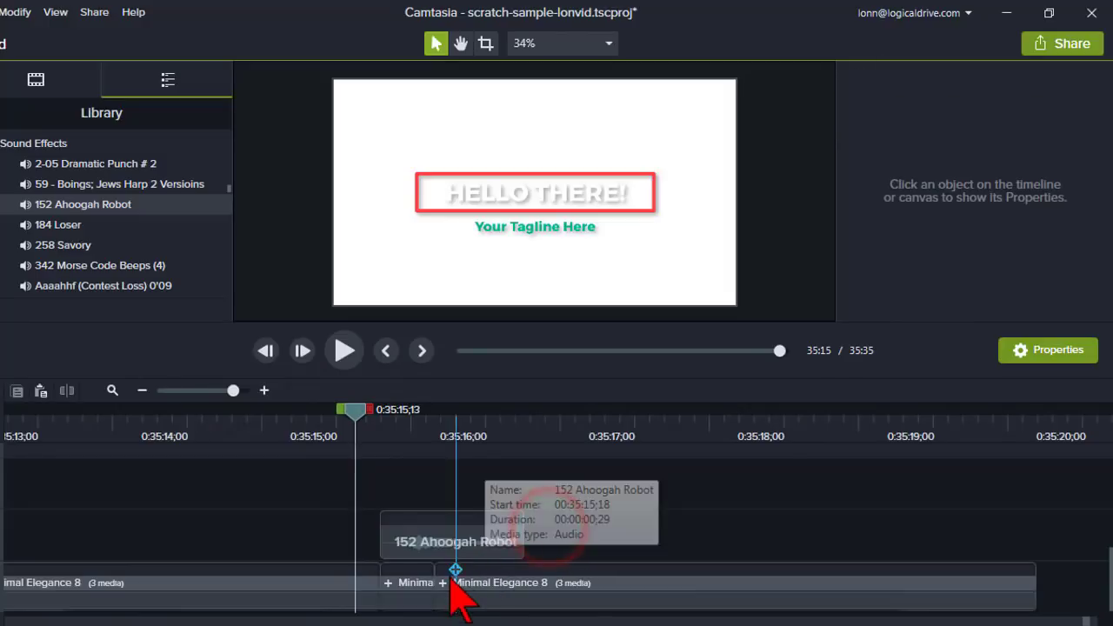
Step: Nudge the sound clip to start at 0:35:15;15, just before the middle title piece, and preview it
left_click(468, 552)
mouse_move(468, 551)
left_mouse_down()
mouse_move(435, 557)
mouse_move(453, 552)
left_mouse_up()
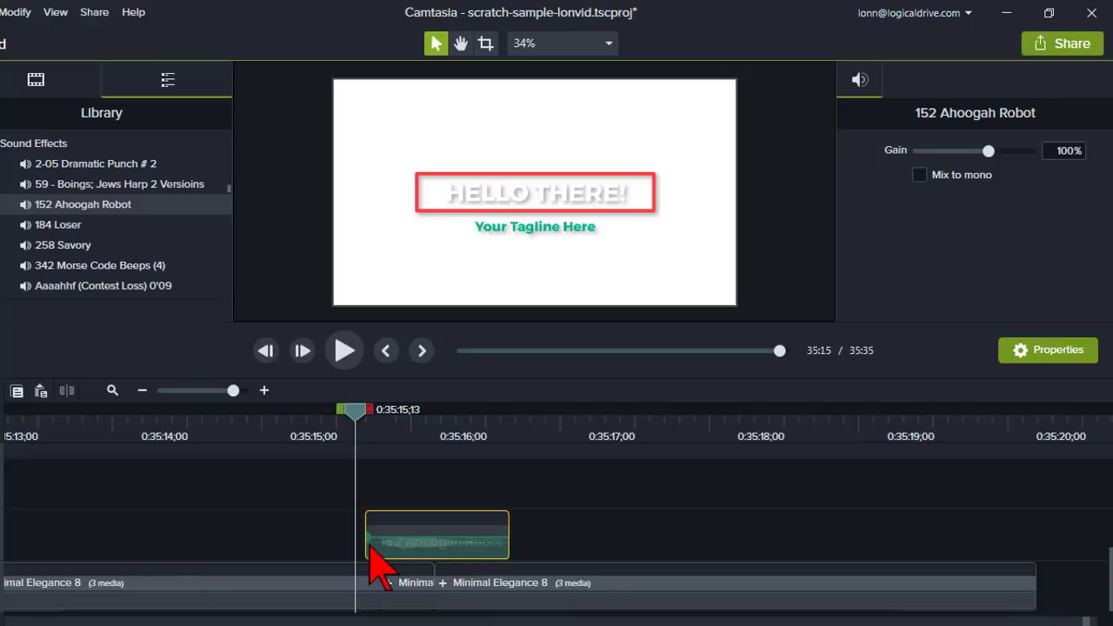
left_click(323, 428)
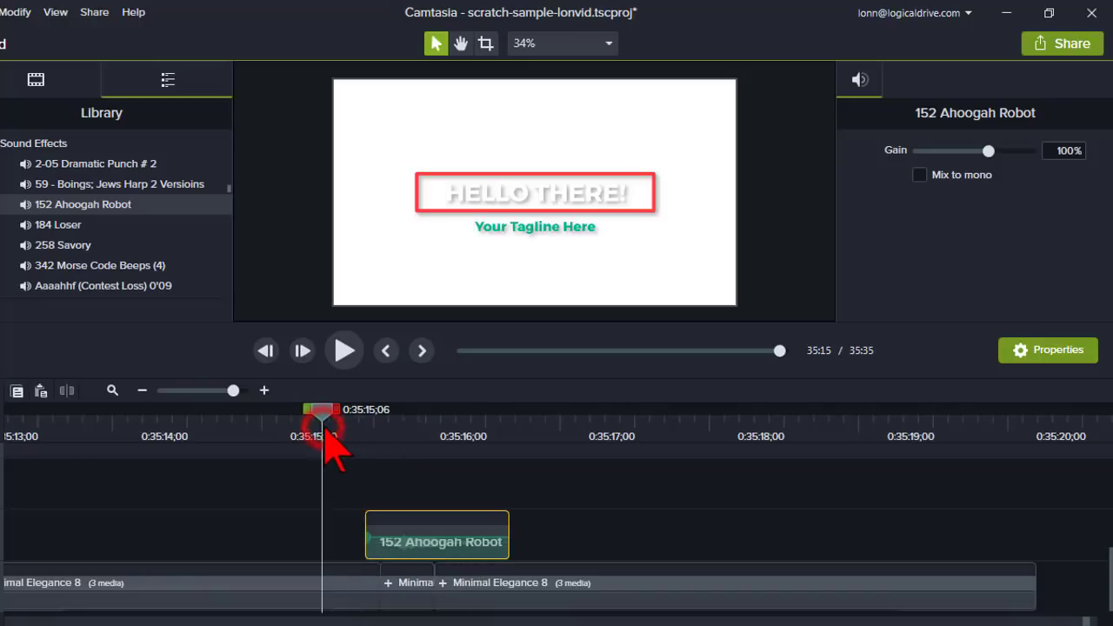
left_click(344, 351)
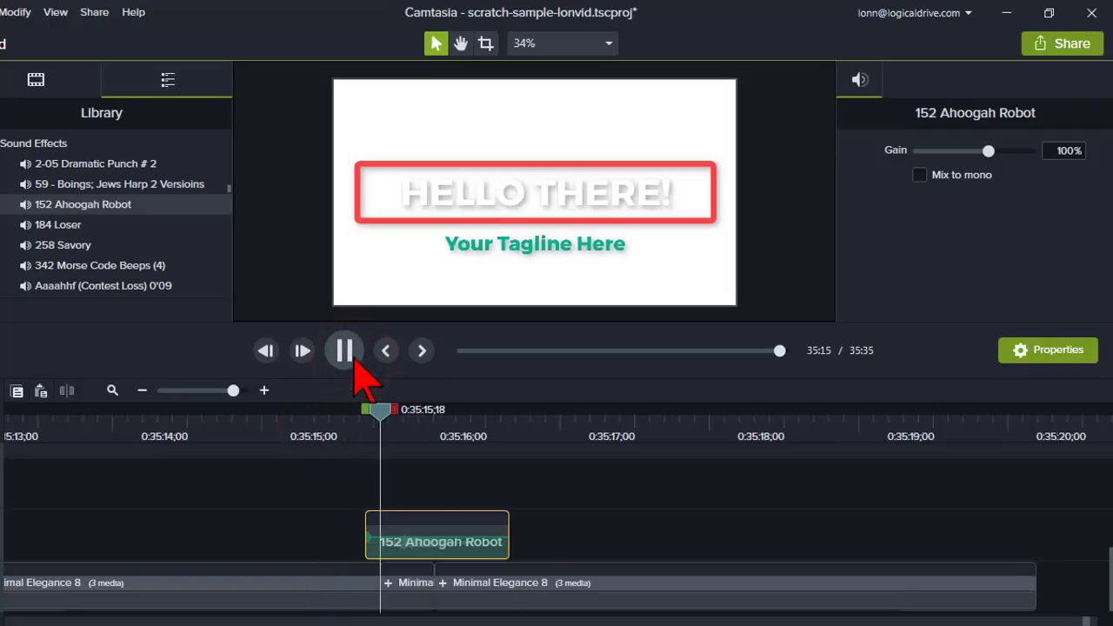
left_click(351, 355)
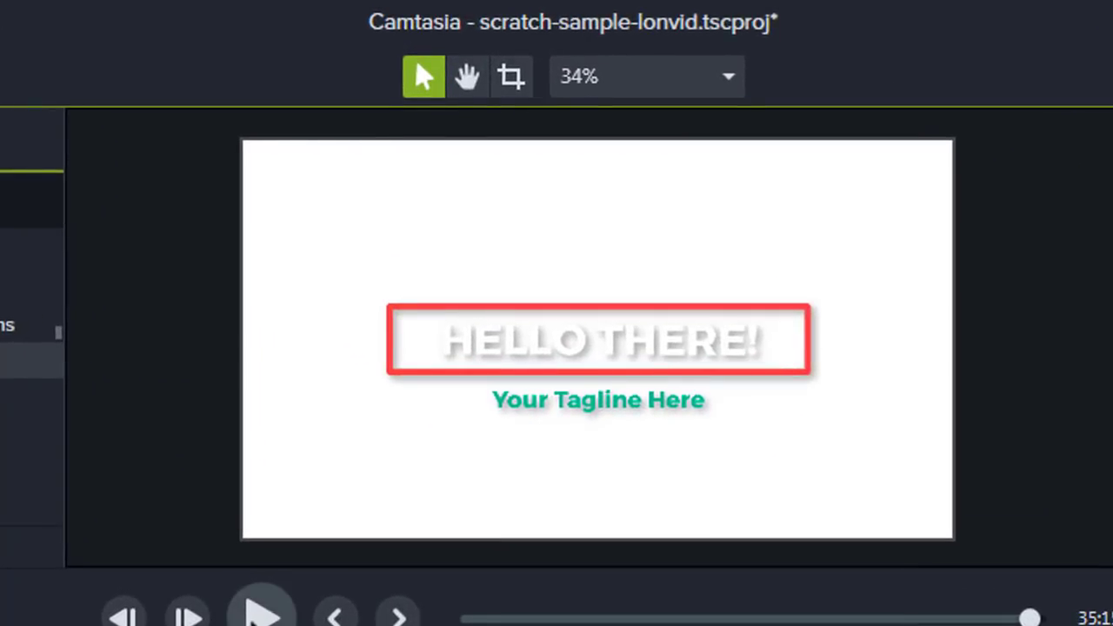
left_click(260, 613)
left_click(261, 613)
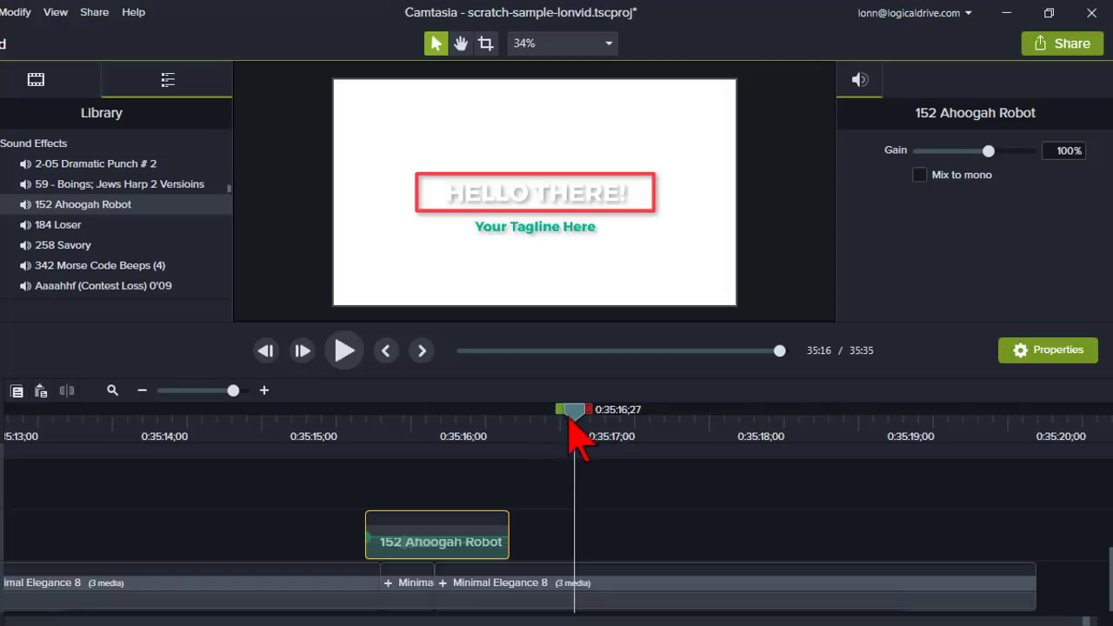
left_click(572, 415)
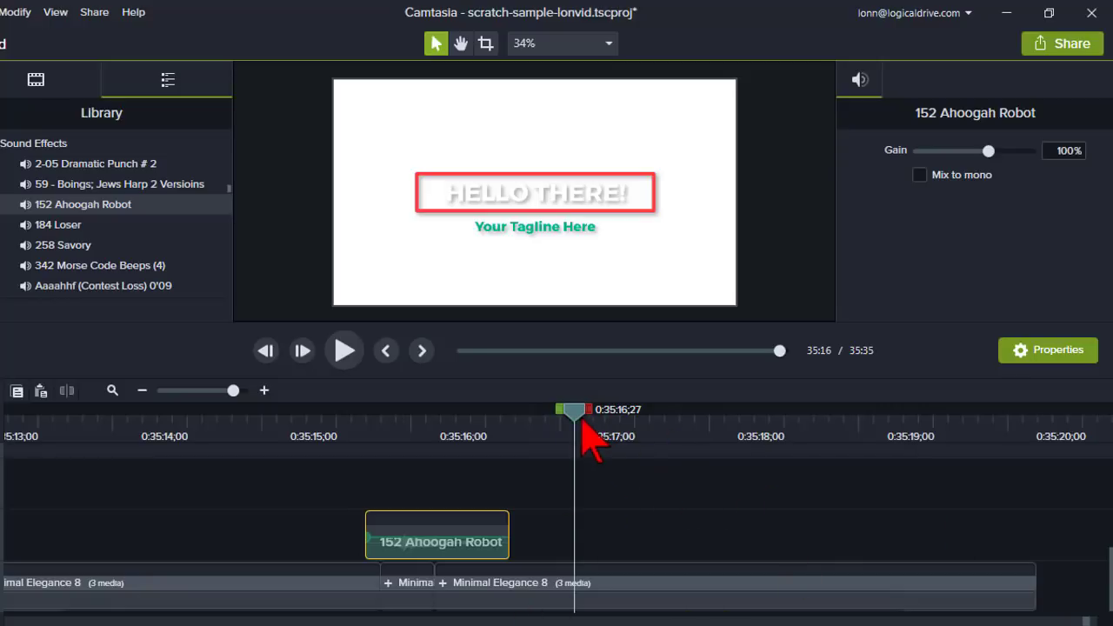
Step: Split the final Lon Naylor 2 webcam clip at 0:35:28;04
left_click_drag(232, 390, 219, 390)
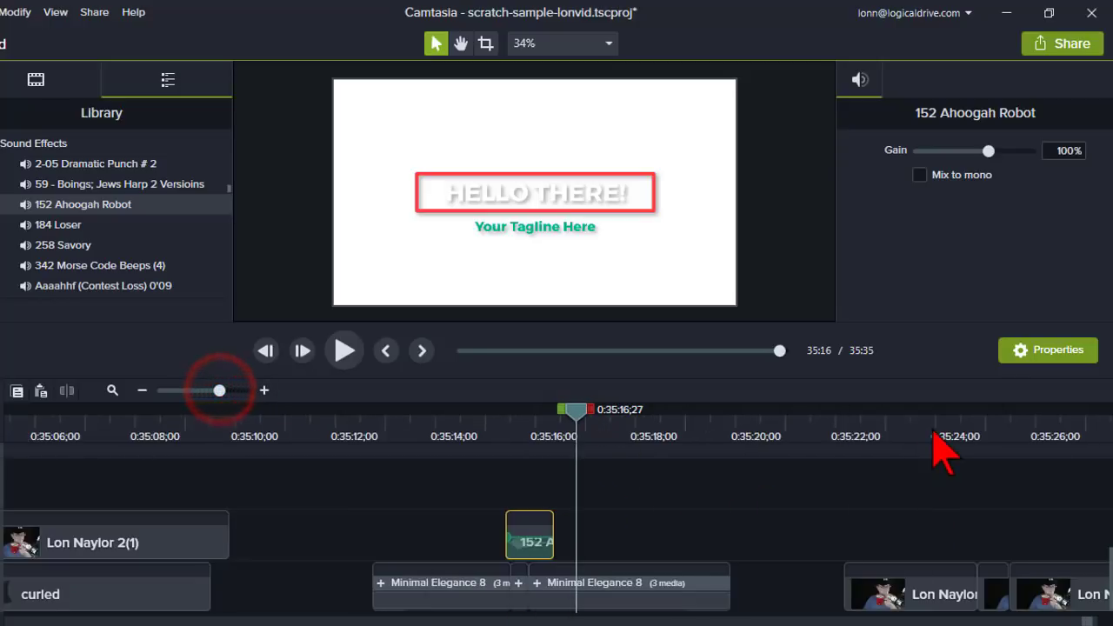
left_click(932, 431)
left_click(991, 430)
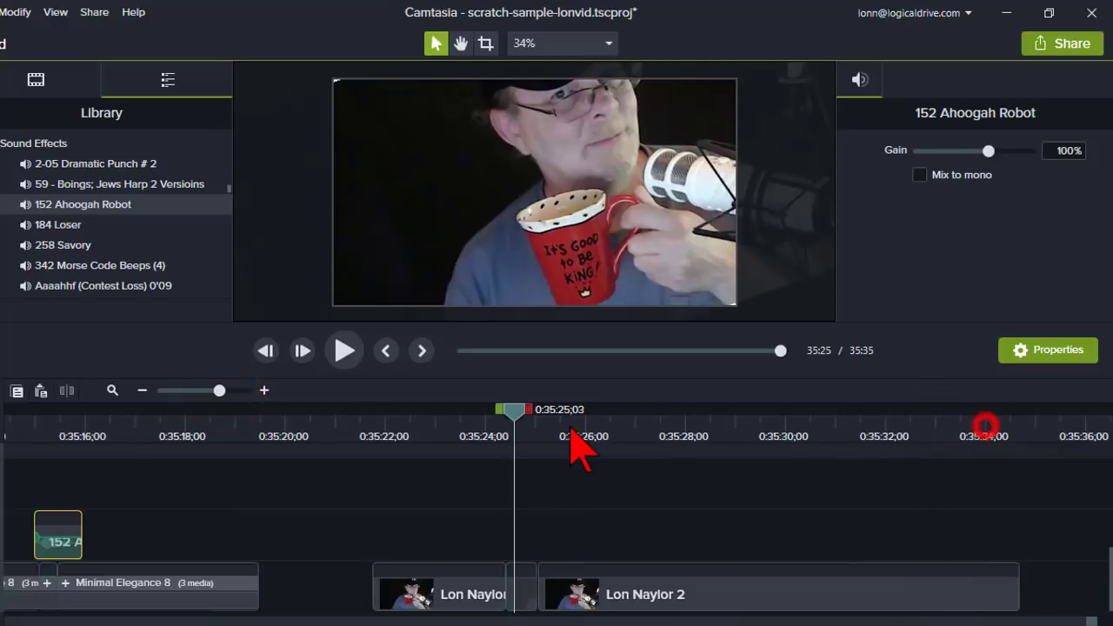
left_click(570, 431)
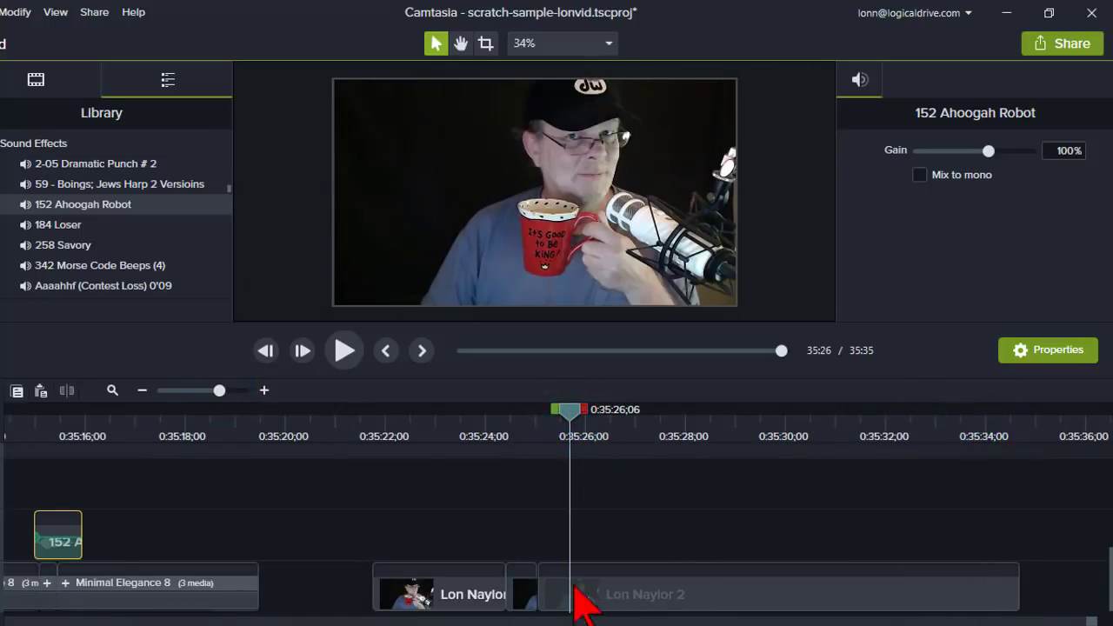
left_click_drag(575, 417, 679, 422)
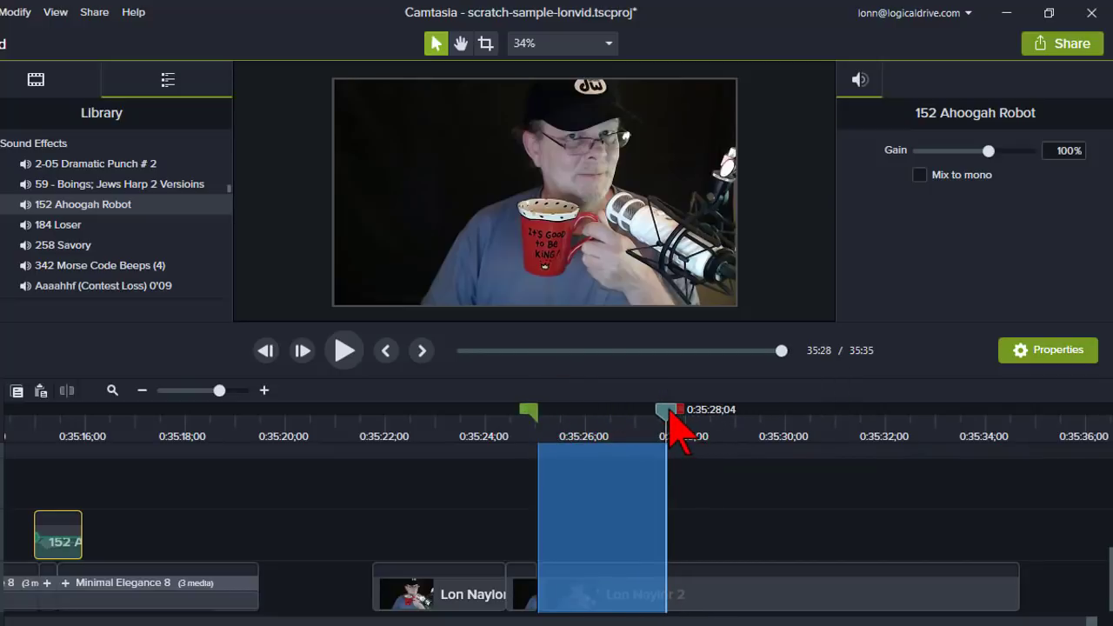
left_click(670, 407)
left_click(664, 593)
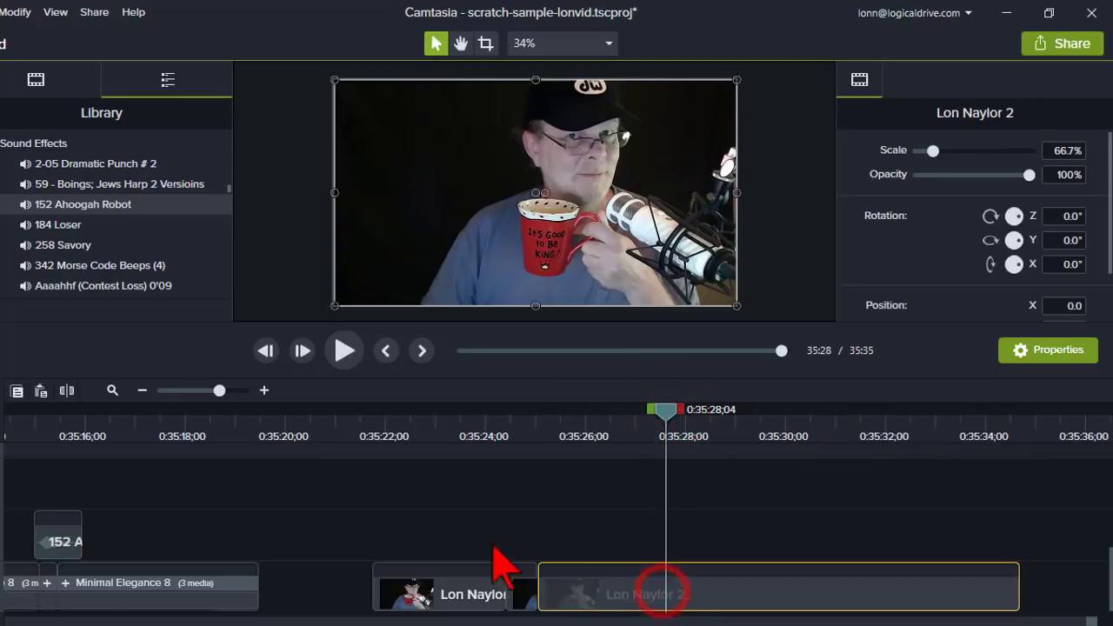
left_click(68, 389)
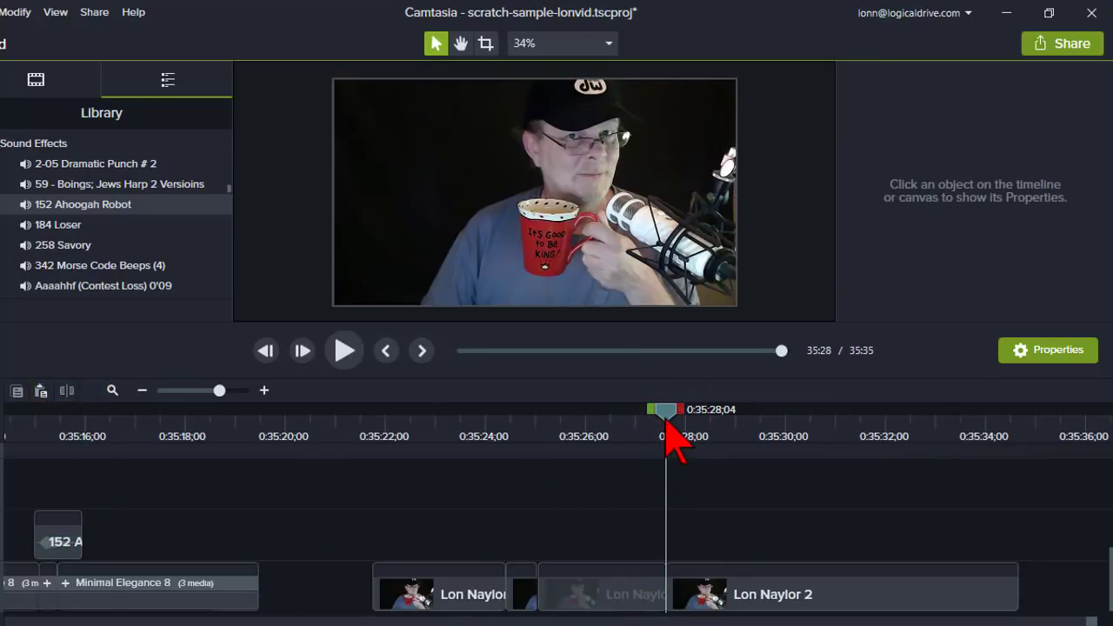
Step: Split the later part of the webcam clip again at 0:35:29;08
left_click_drag(664, 422, 723, 434)
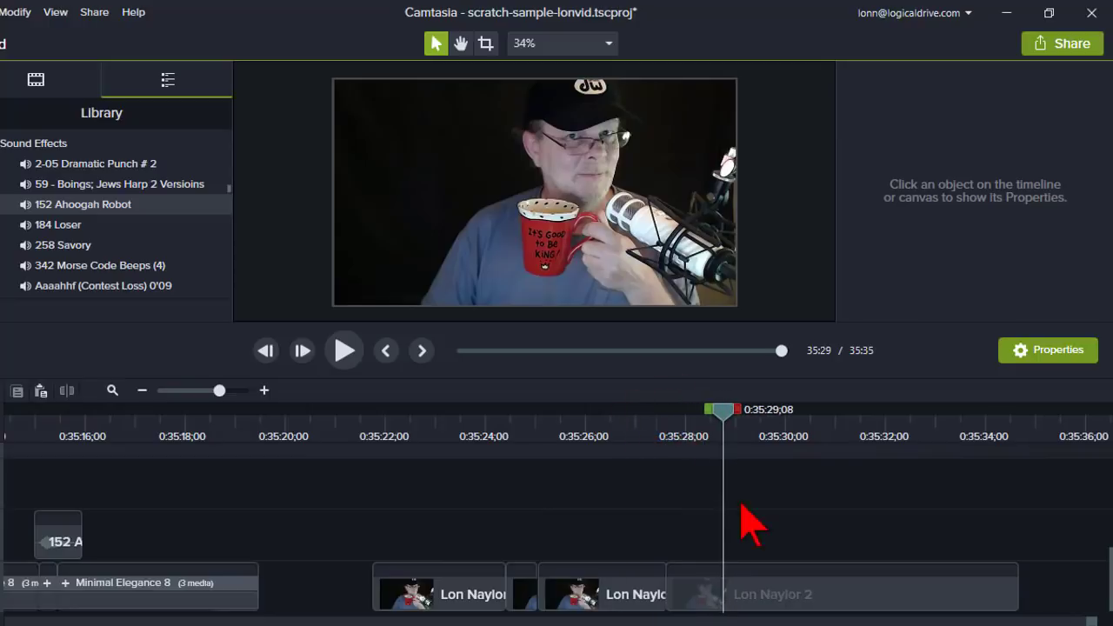
left_click(728, 597)
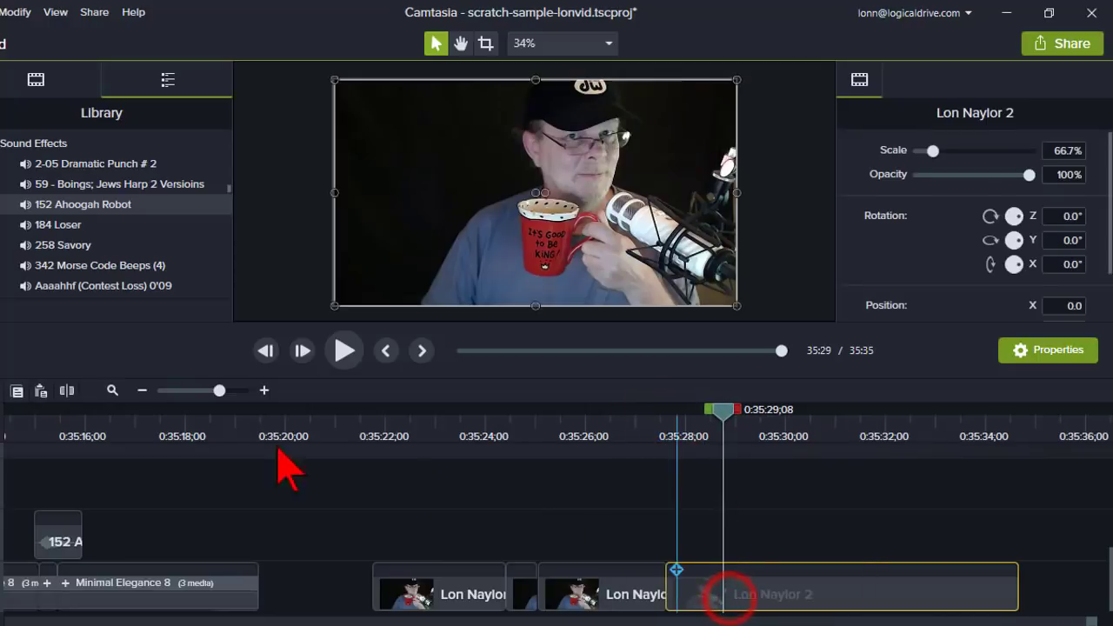
left_click(66, 390)
Step: Scale the short webcam piece to 110%, rotate it about 30°, and shift it left
left_click(695, 593)
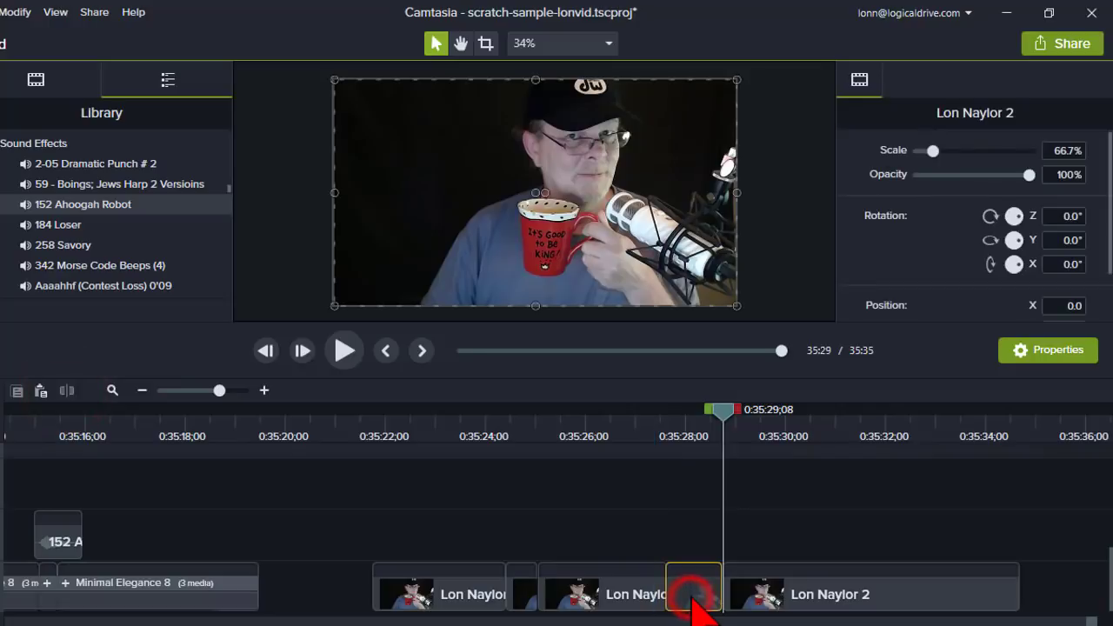
left_click(1065, 174)
left_click(1063, 151)
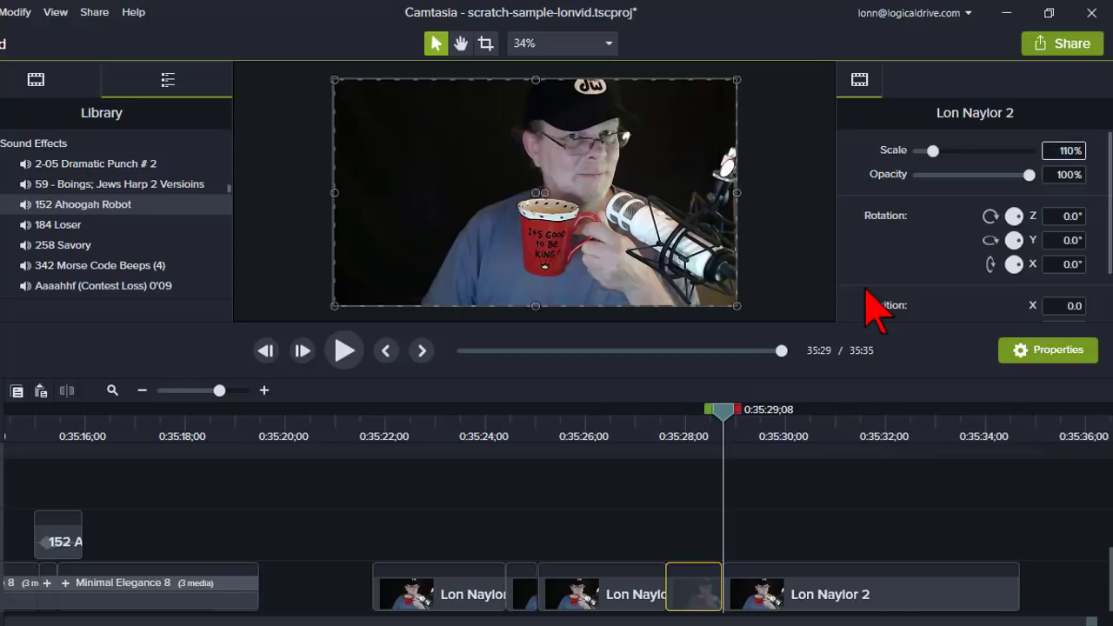
type("110")
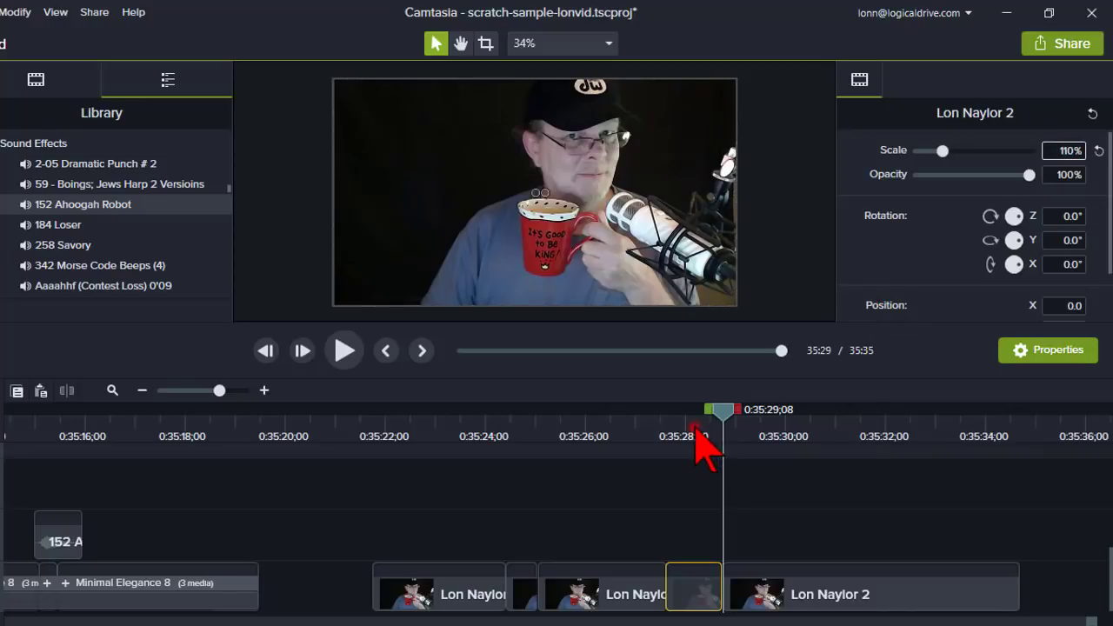
left_click(694, 416)
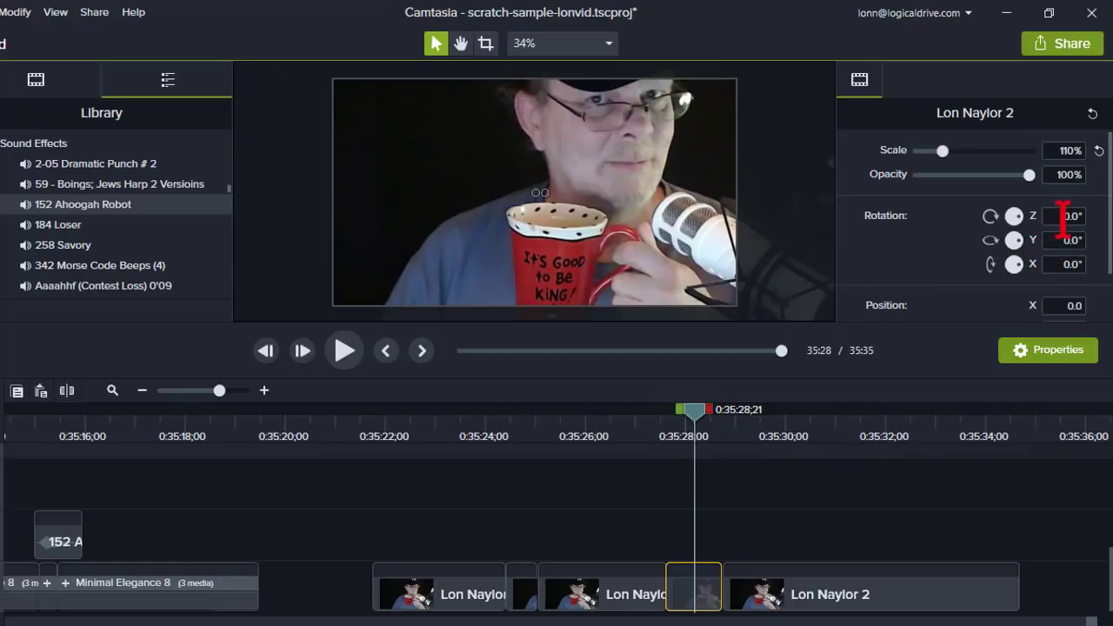
left_click_drag(1021, 217, 1022, 219)
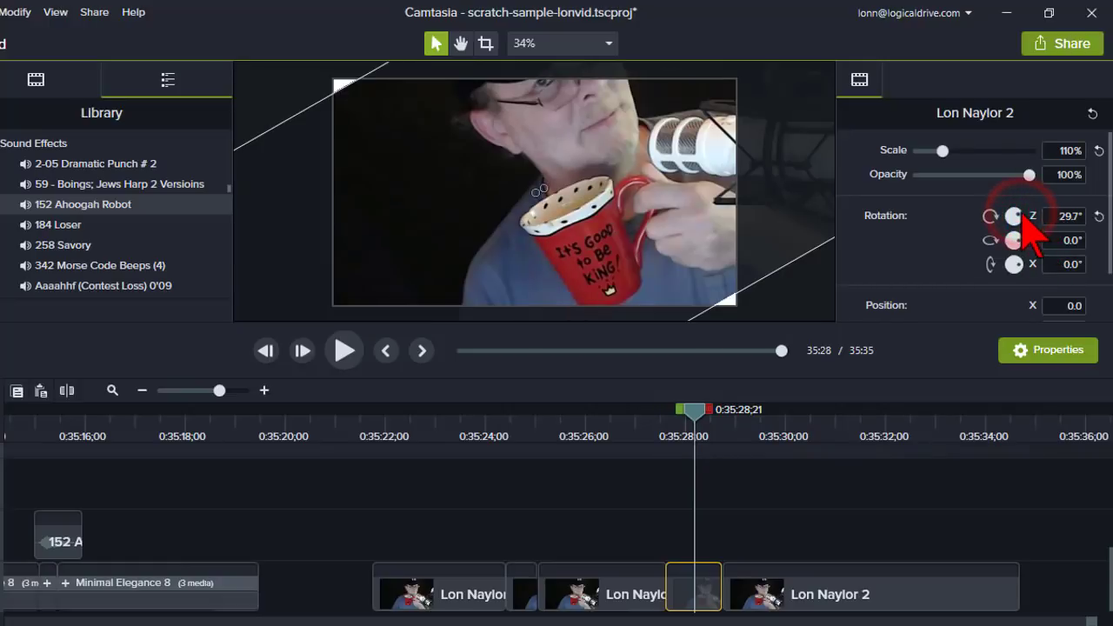
left_click_drag(661, 191, 593, 201)
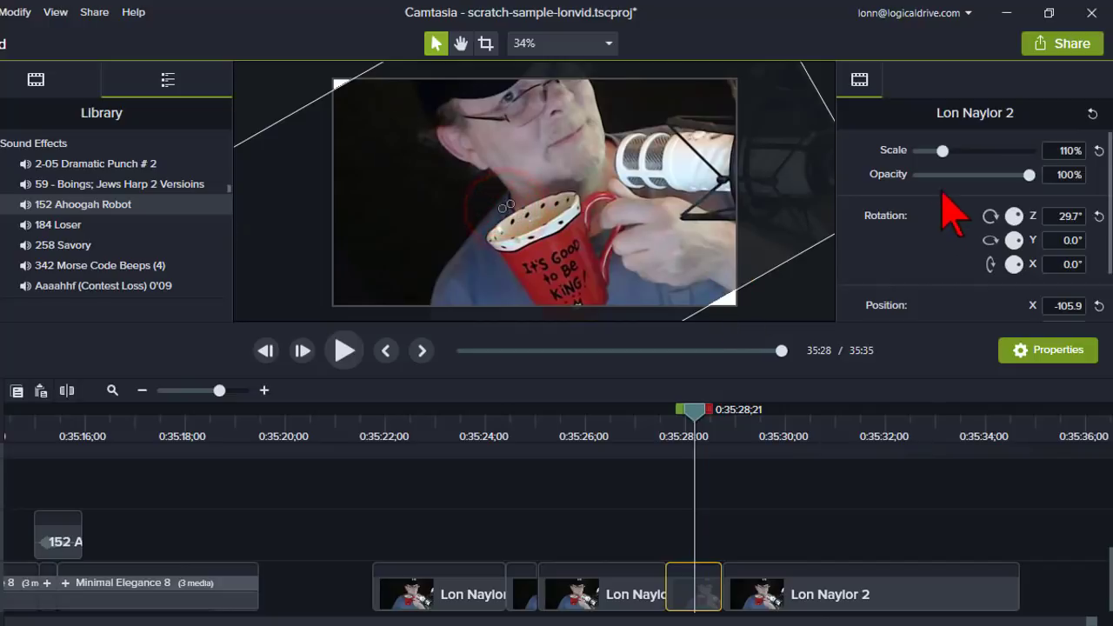
Step: Enlarge the piece to 139.1% and reposition it up and right to X -47.1
left_click_drag(941, 153, 949, 153)
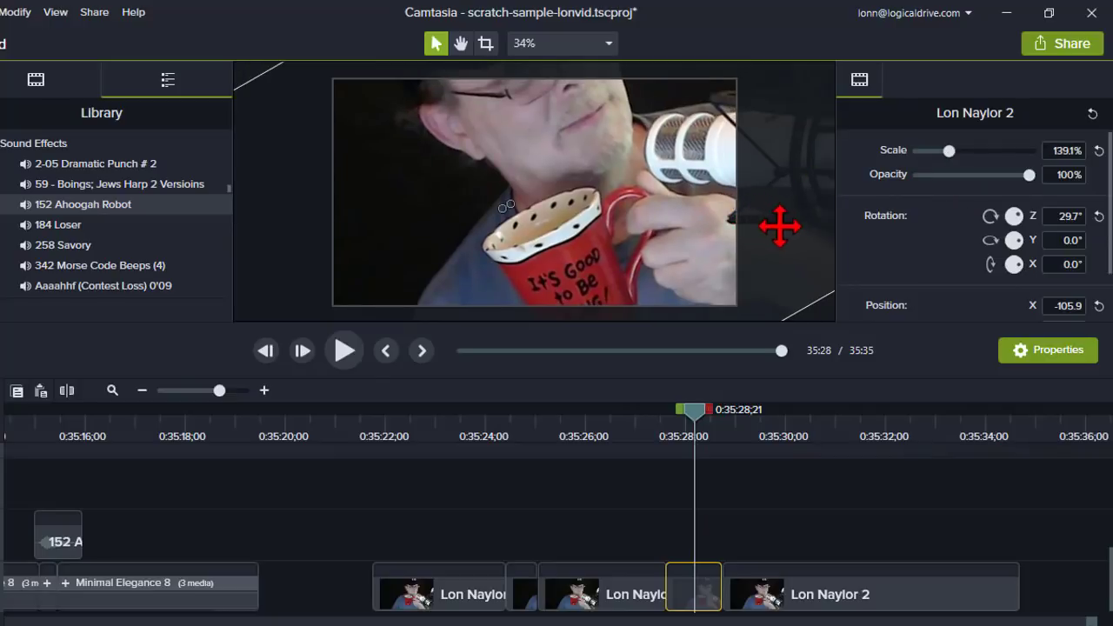
left_click_drag(790, 228, 807, 183)
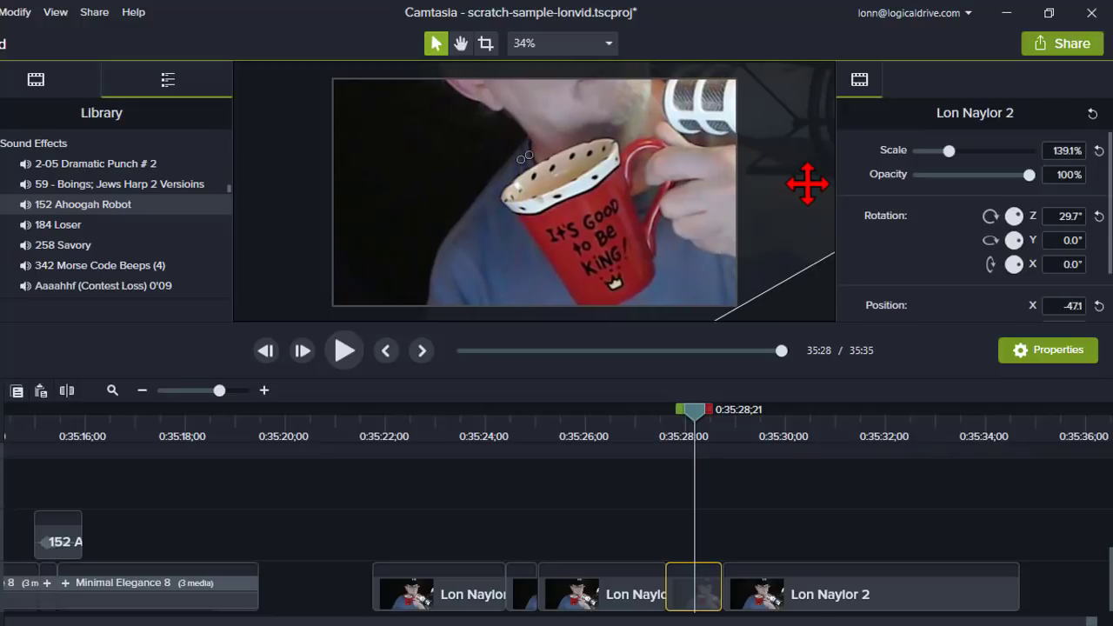
left_click(629, 435)
left_click(346, 350)
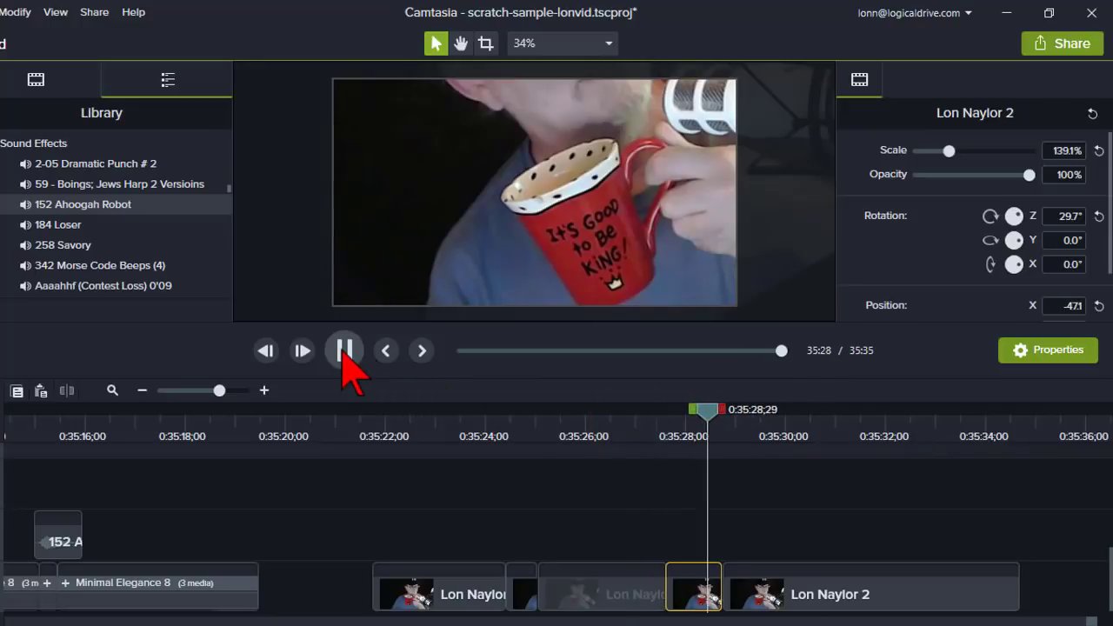